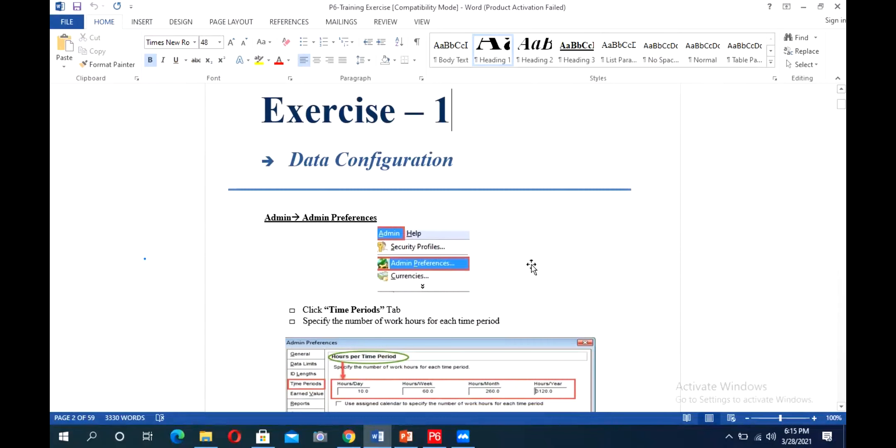
# Read the Exercise 1 data configuration instructions for the Admin Preferences time periods
pyautogui.scroll(-3, 534, 266)
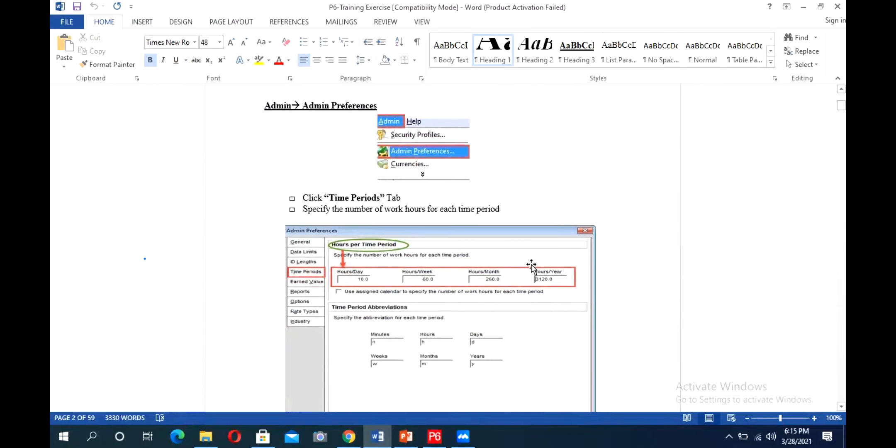
pyautogui.scroll(-1, 532, 265)
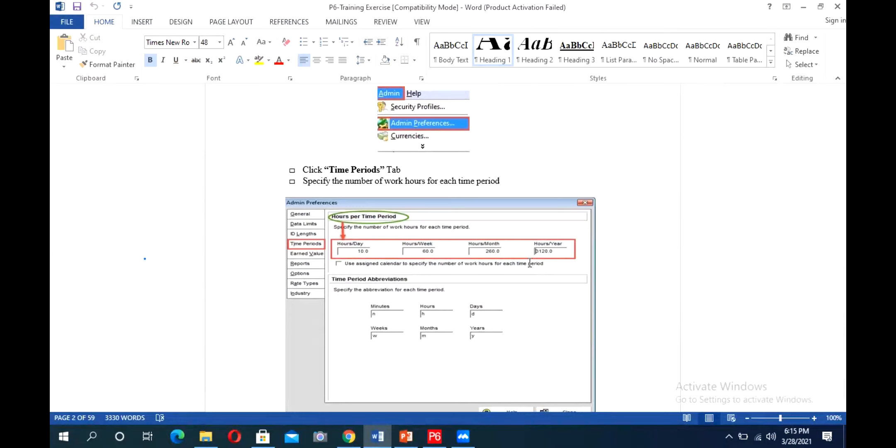
pyautogui.press('Up')
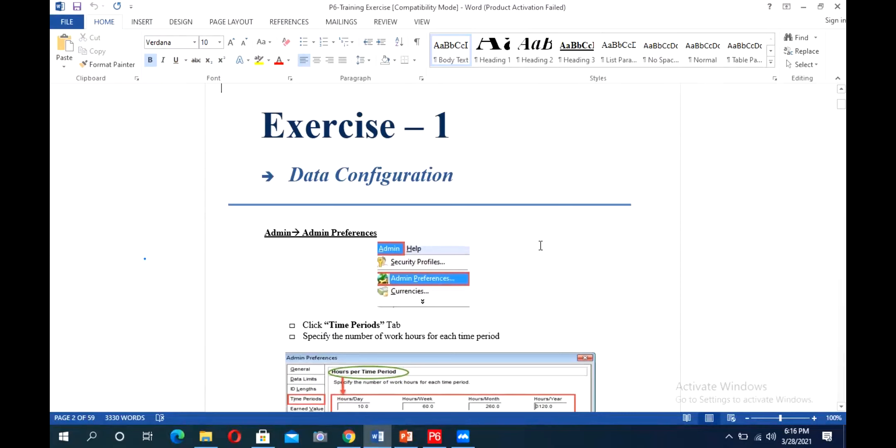
pyautogui.click(540, 244)
pyautogui.scroll(-3, 540, 249)
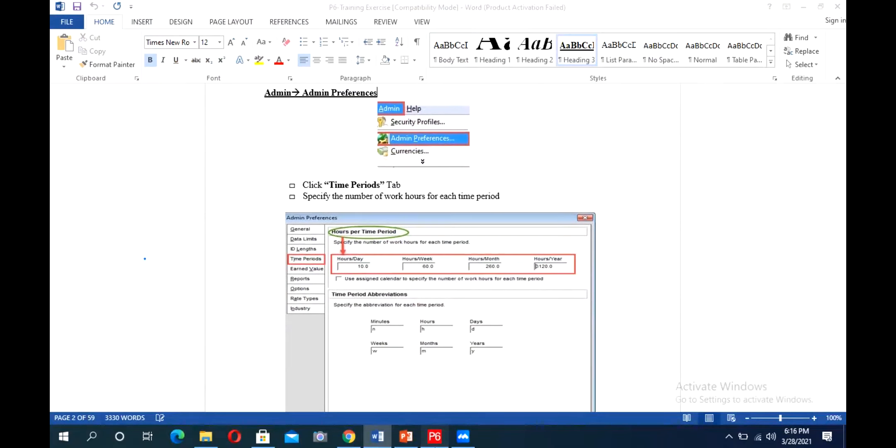
# Switch to Primavera P6 and open the Admin Preferences at the Time Periods settings
pyautogui.click(435, 436)
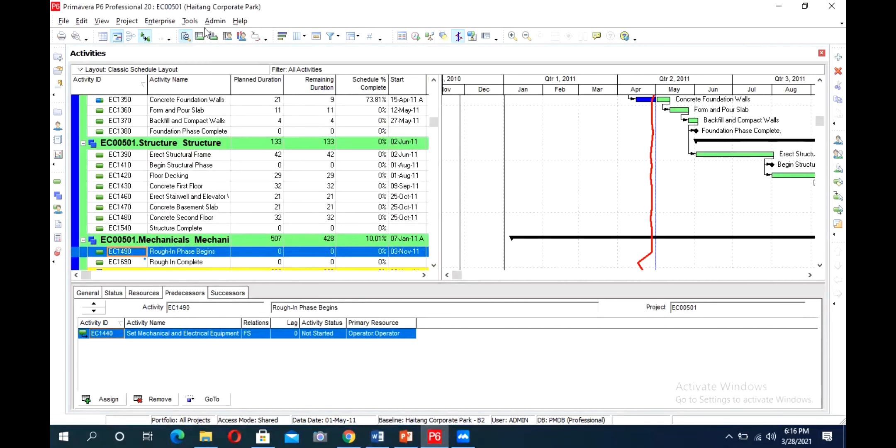
pyautogui.click(215, 21)
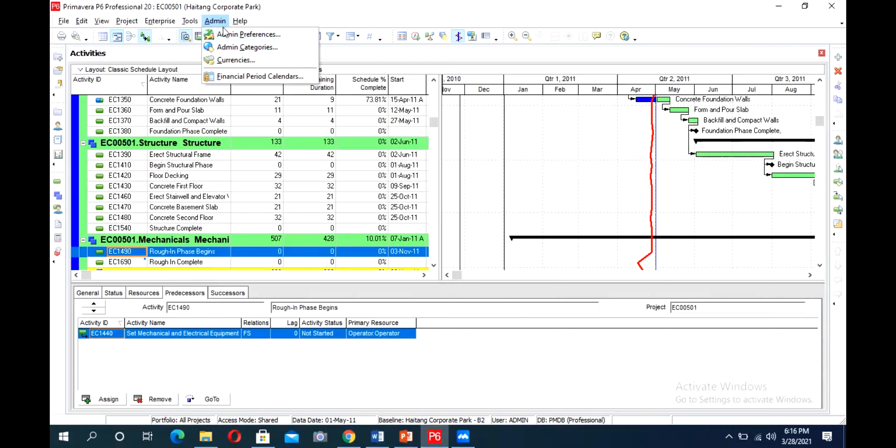
pyautogui.click(239, 36)
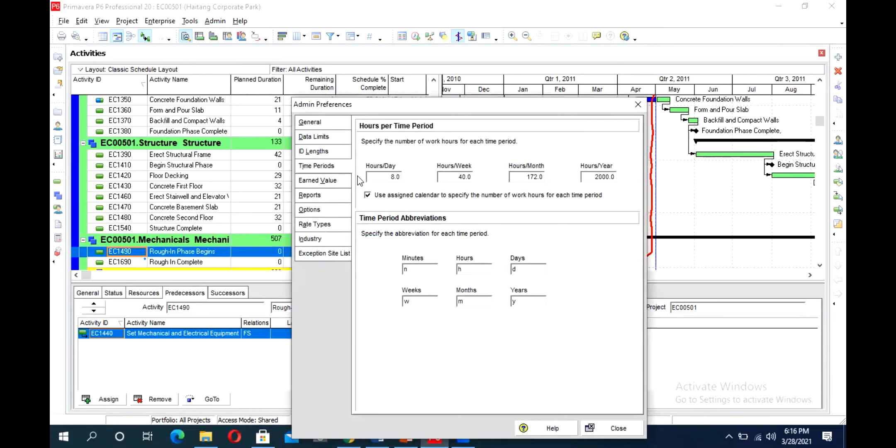
# Set the work hours per time period to 10 hours per day and 60 hours per week
pyautogui.click(368, 176)
pyautogui.moveTo(377, 178); pyautogui.dragTo(362, 177)
pyautogui.press('BackSpace')
pyautogui.write('10')
pyautogui.press('Tab')
pyautogui.write('60')
pyautogui.press('Tab')
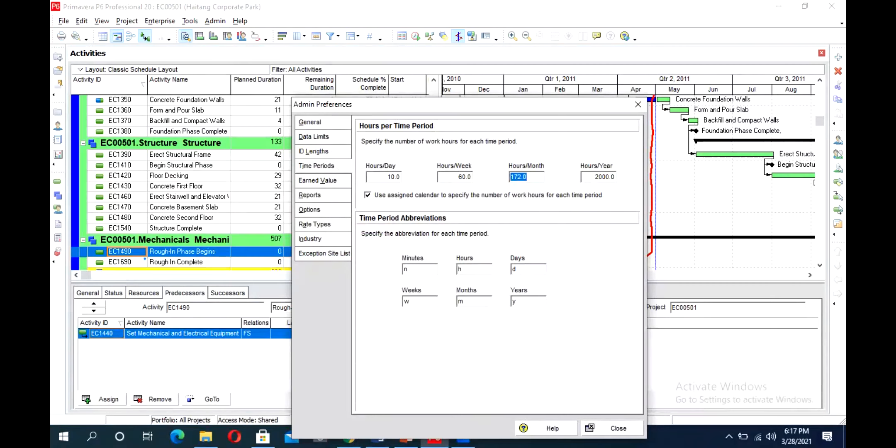
# Set 260 hours per month and 3120 hours per year, and disable using the assigned calendar for work hours
pyautogui.write('260')
pyautogui.click(585, 177)
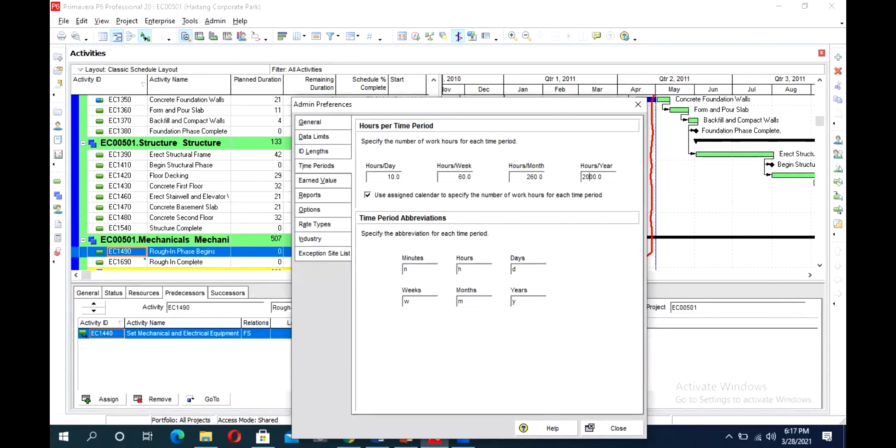
pyautogui.moveTo(602, 177); pyautogui.dragTo(563, 183)
pyautogui.write('3120')
pyautogui.press('Tab')
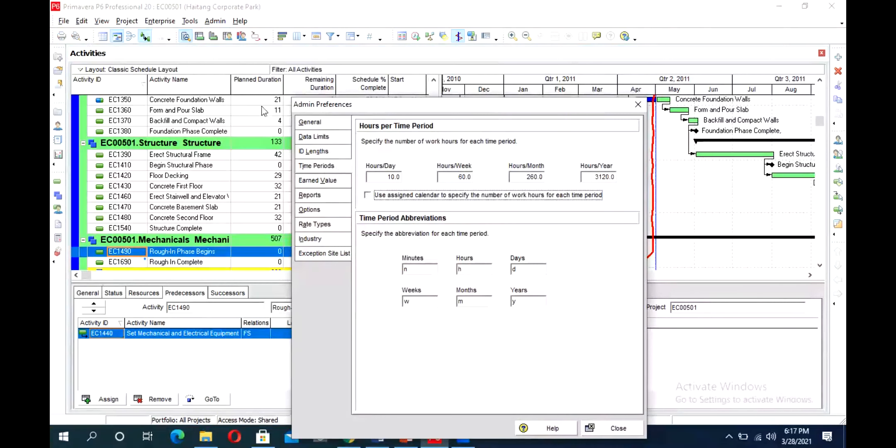
pyautogui.press('space')
pyautogui.press('Return')
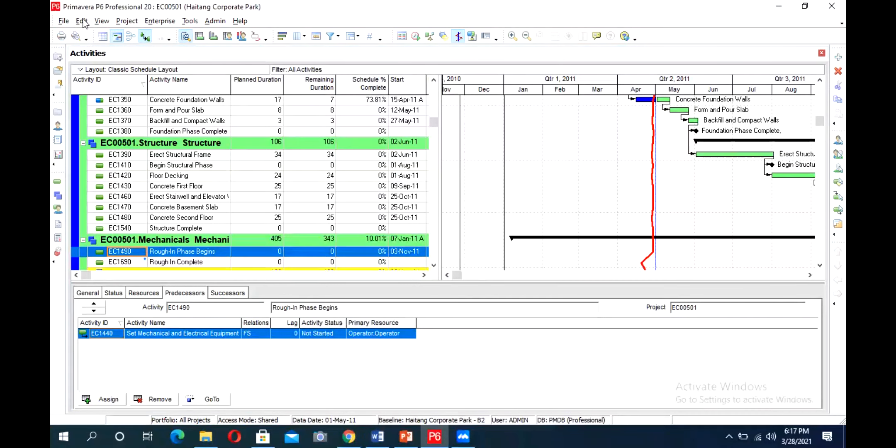
# Open the User Preferences and set the decimals of the units format to 2
pyautogui.click(101, 22)
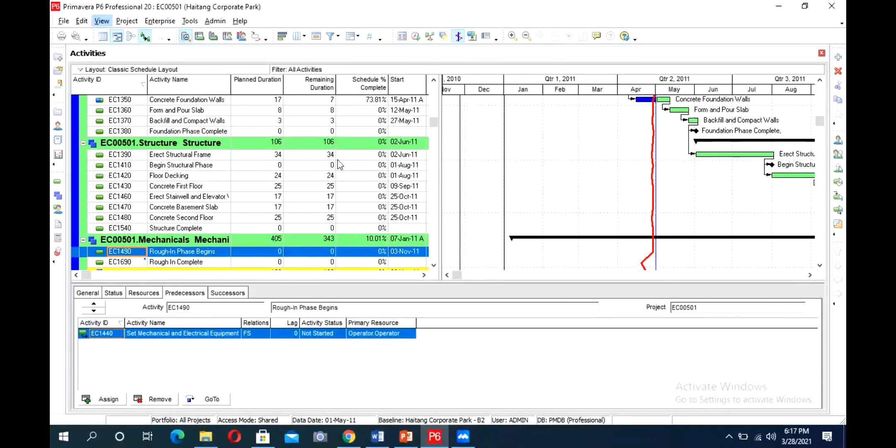
pyautogui.click(82, 20)
pyautogui.click(114, 265)
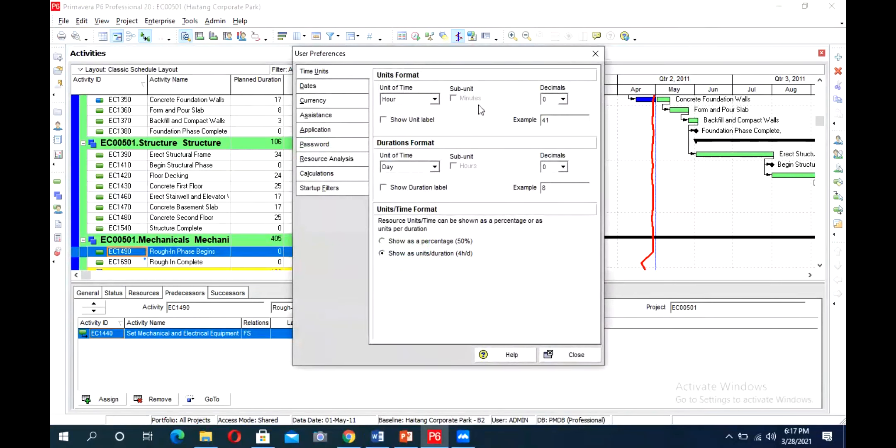
pyautogui.click(554, 99)
pyautogui.click(554, 127)
pyautogui.click(434, 167)
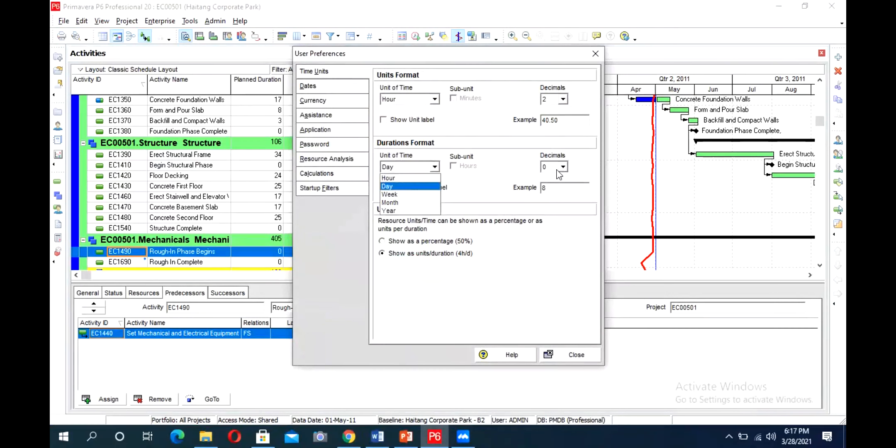
pyautogui.click(558, 170)
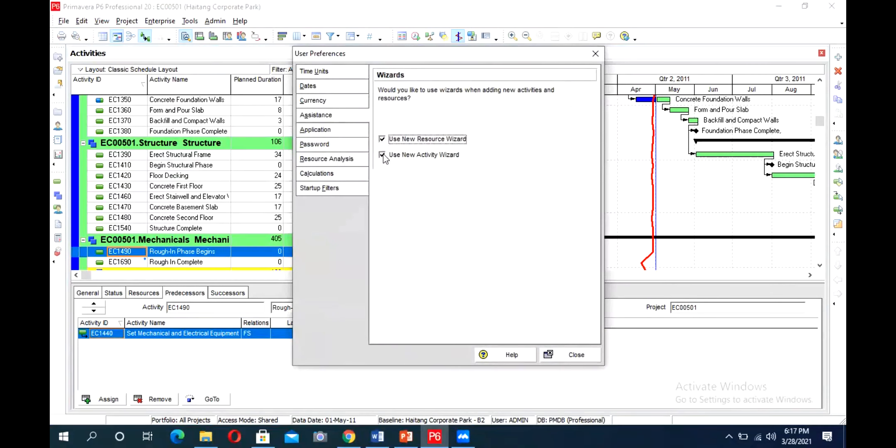
# Toggle the New Resource Wizard and New Activity Wizard options and close the User Preferences
pyautogui.press('space')
pyautogui.press('Tab')
pyautogui.press('space')
pyautogui.click(565, 355)
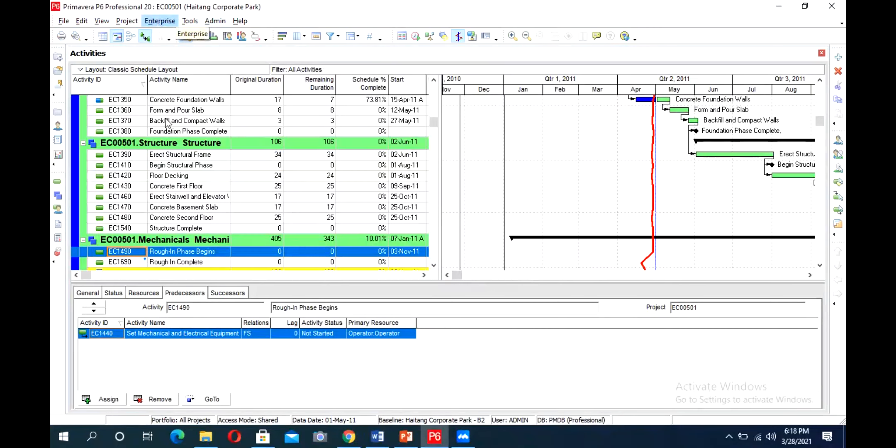
pyautogui.click(154, 22)
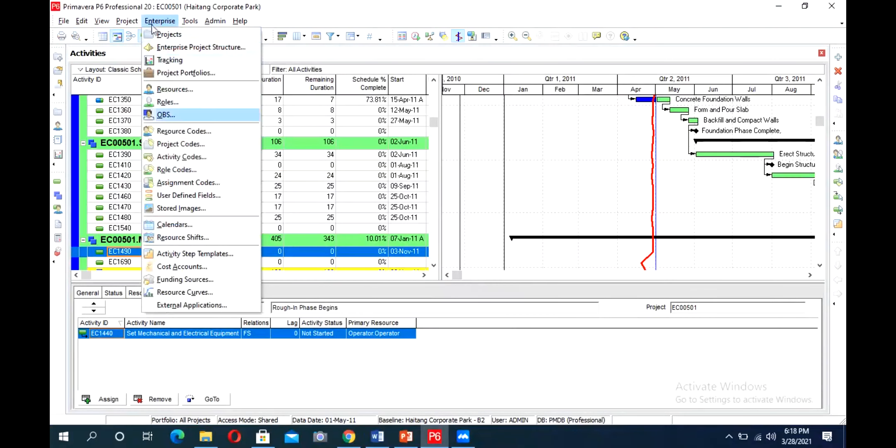
pyautogui.press('Return')
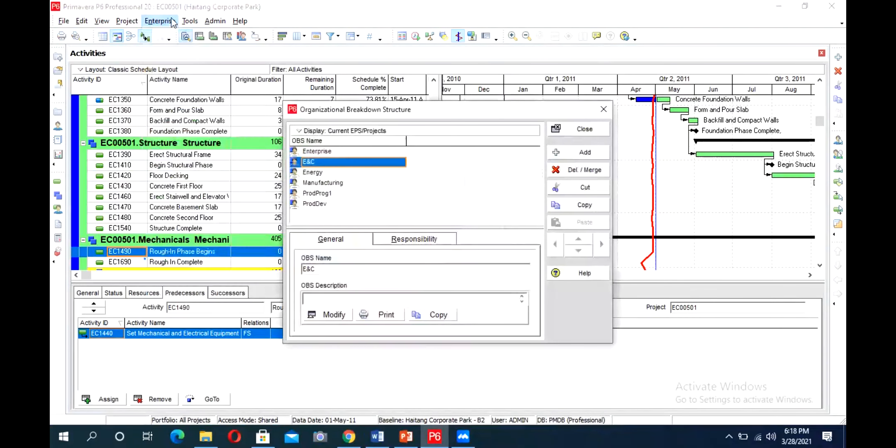
pyautogui.press('Escape')
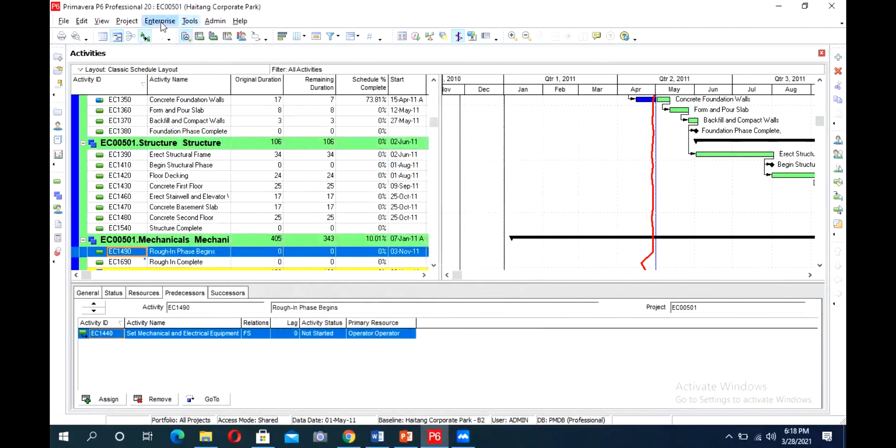
# Open the Organizational Breakdown Structure and rename the Enterprise element as CEO HDEC
pyautogui.click(162, 23)
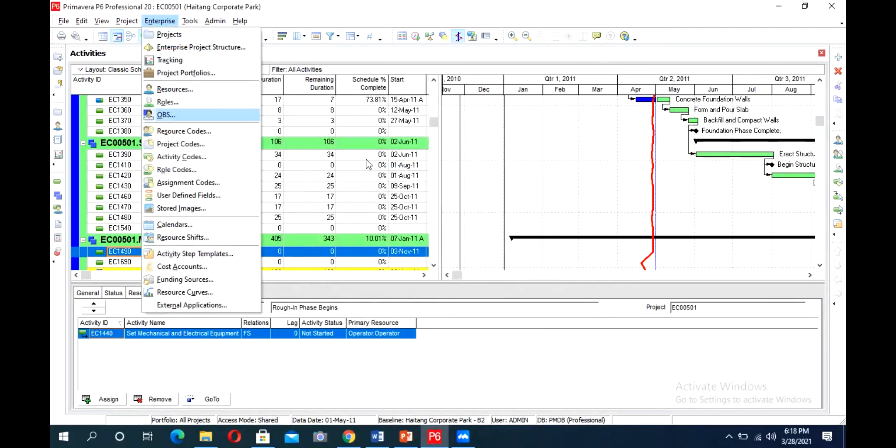
pyautogui.press('Escape')
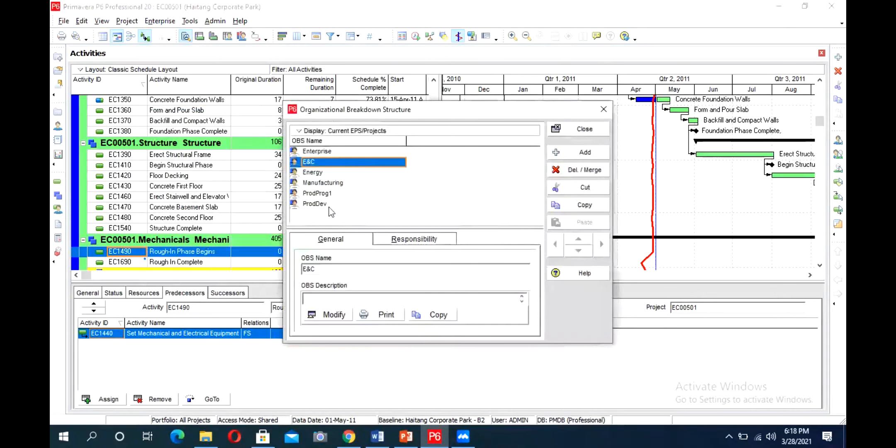
pyautogui.press('Up')
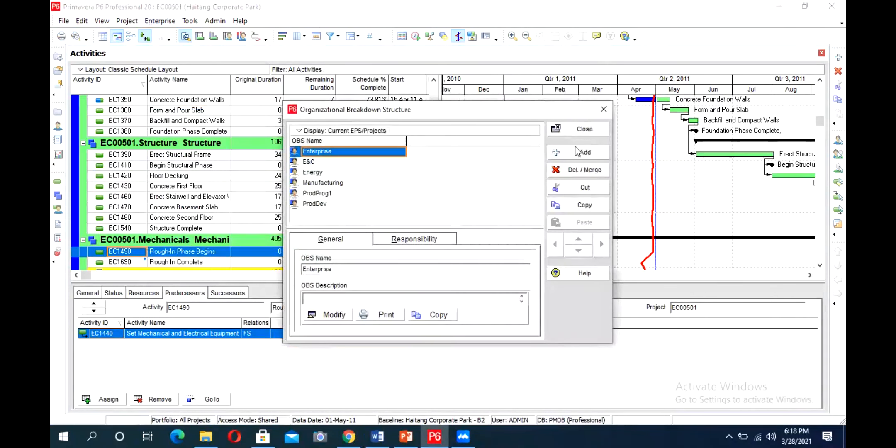
pyautogui.click(346, 154)
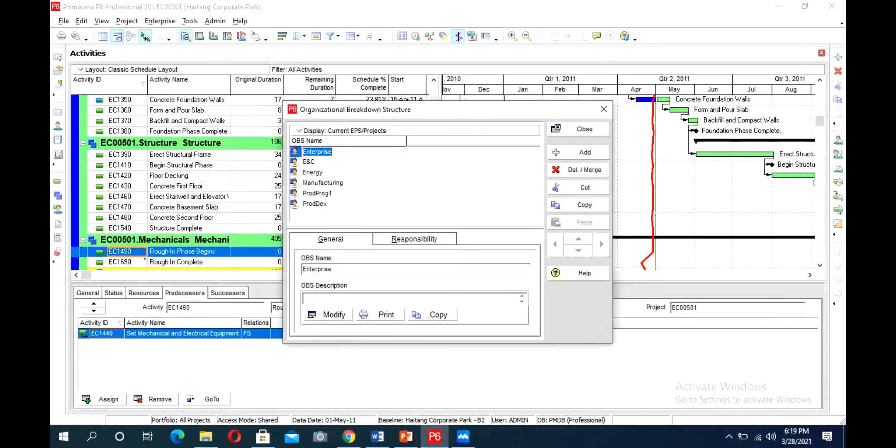
pyautogui.write('CEO HDEC')
pyautogui.press('Return')
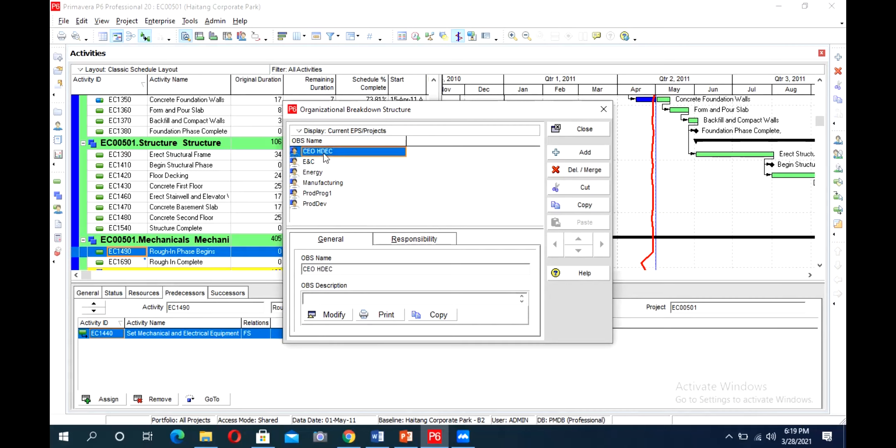
# Add a new OBS element under CEO HDEC
pyautogui.click(589, 154)
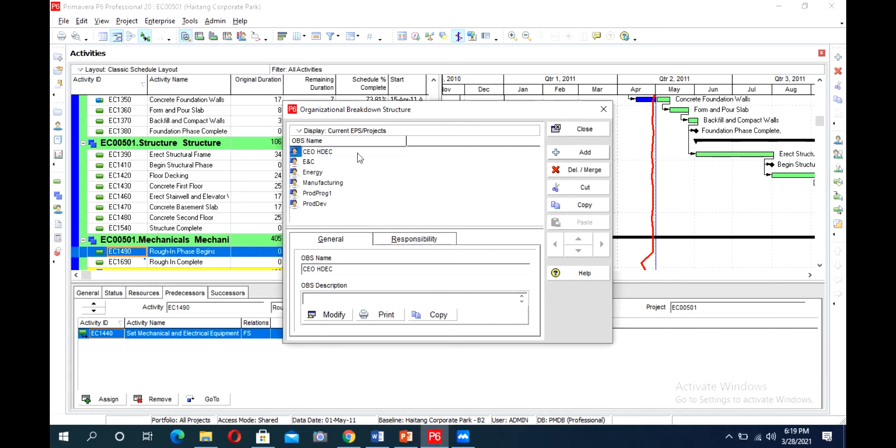
pyautogui.press('Down')
pyautogui.press('Up')
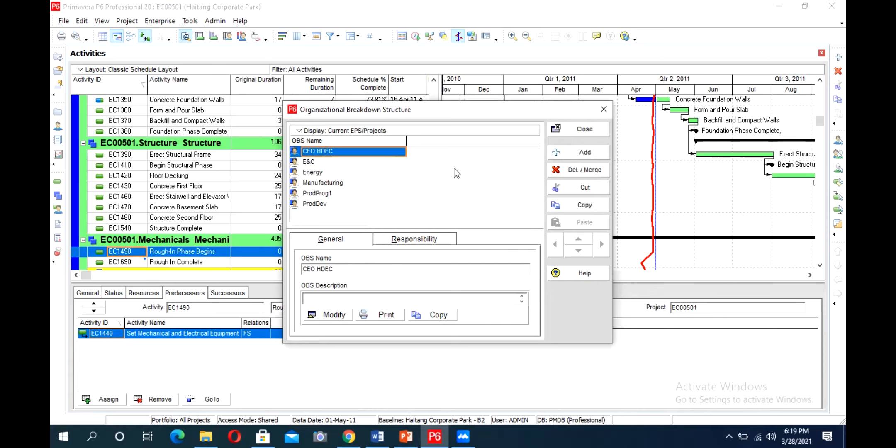
pyautogui.click(423, 230)
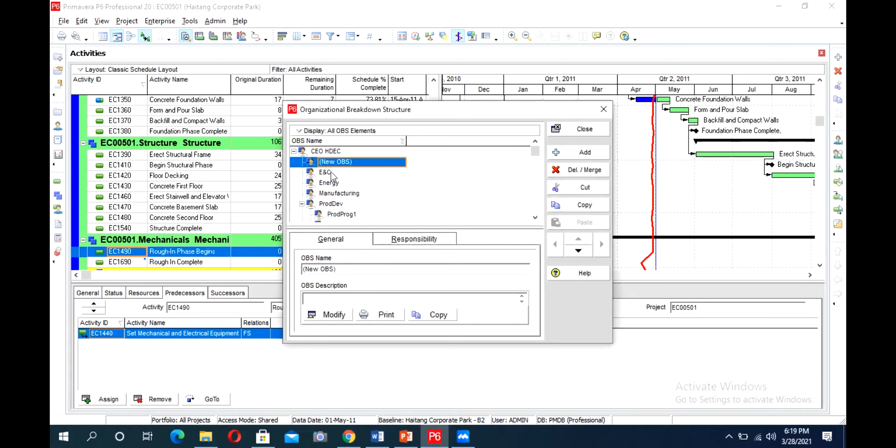
# Look through the full OBS hierarchy, collapsing the ProdDev branch and the branches below it
pyautogui.click(333, 173)
pyautogui.press('Up')
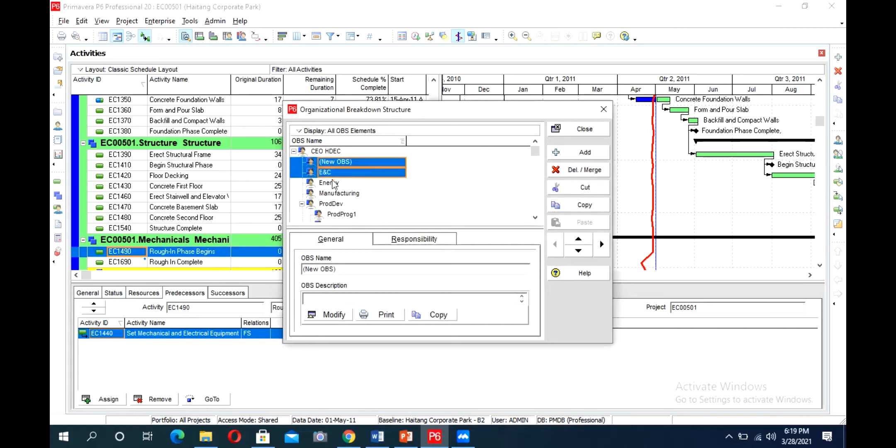
pyautogui.click(303, 203)
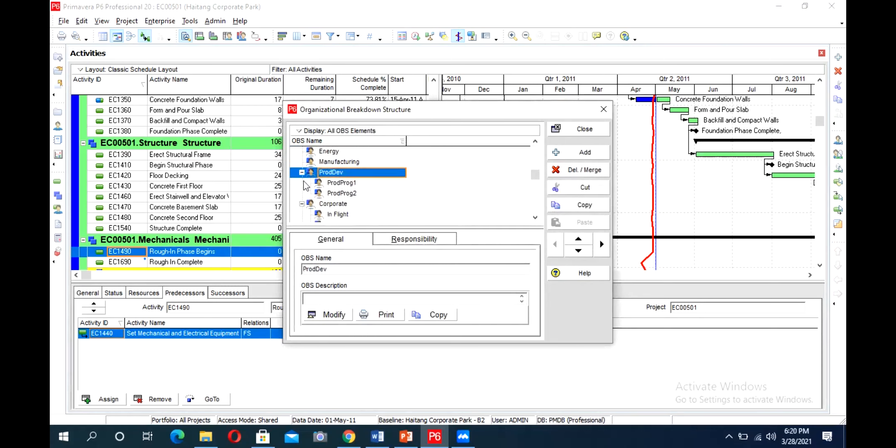
pyautogui.scroll(-2, 303, 180)
pyautogui.click(303, 181)
pyautogui.click(303, 173)
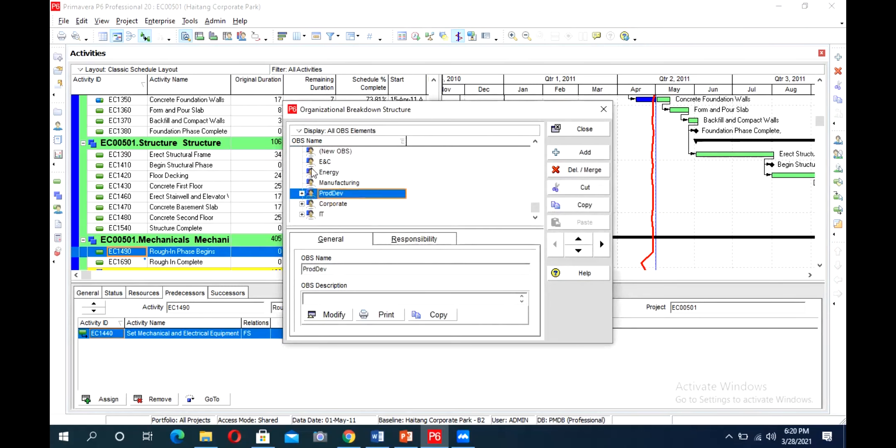
pyautogui.scroll(1, 323, 166)
# Rename the new OBS element under CEO HDEC as Renewable Energy
pyautogui.click(323, 165)
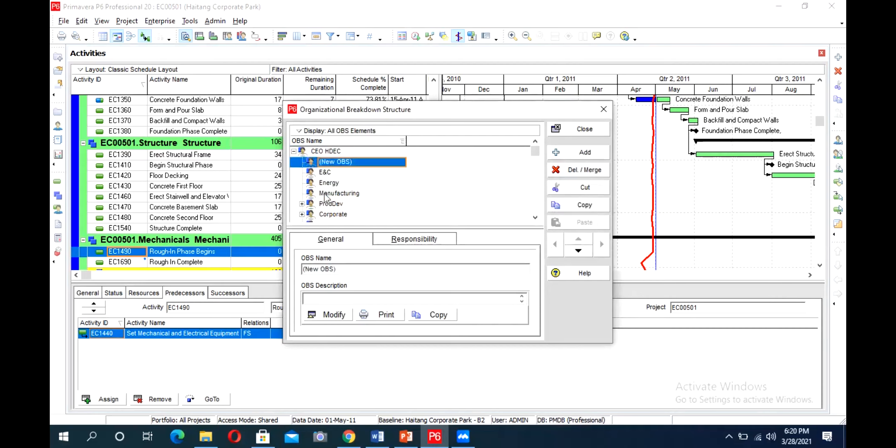
pyautogui.click(380, 162)
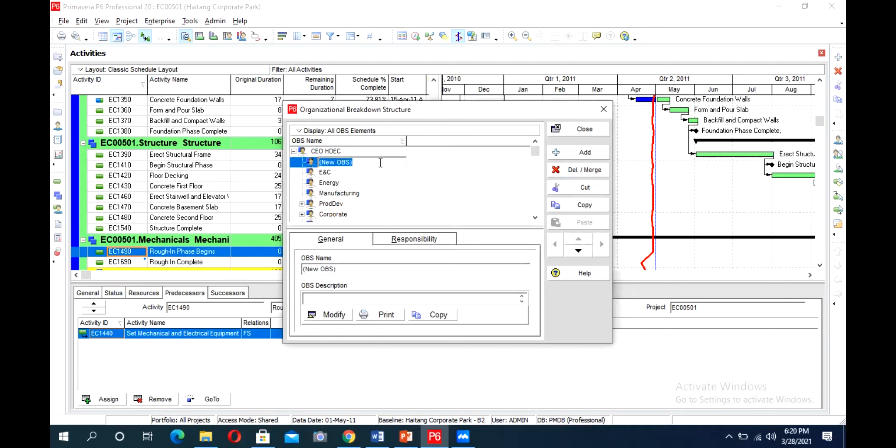
pyautogui.write('RE')
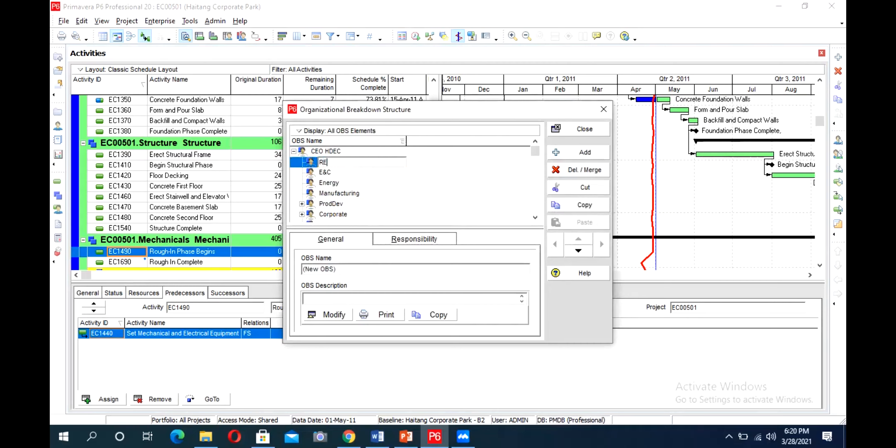
pyautogui.write('ne')
pyautogui.press('BackSpace')
pyautogui.press('BackSpace')
pyautogui.press('BackSpace')
pyautogui.write('enewable Energy')
pyautogui.click(344, 174)
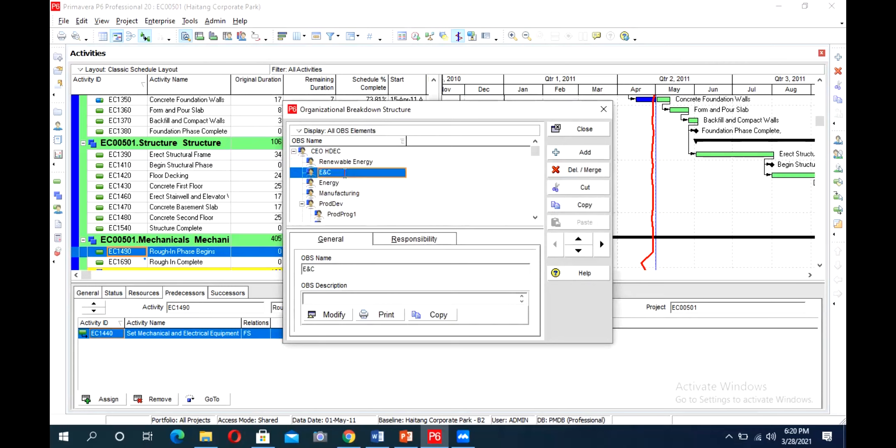
# Rename the OBS element E&C as Thermal Energy and the Energy element below it as Hydro Energy
pyautogui.click(325, 172)
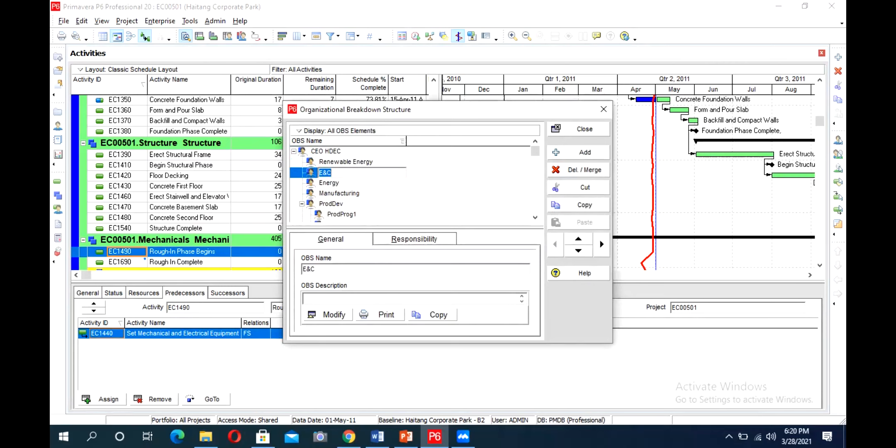
pyautogui.write('Thermal Energy')
pyautogui.click(352, 184)
pyautogui.click(352, 184)
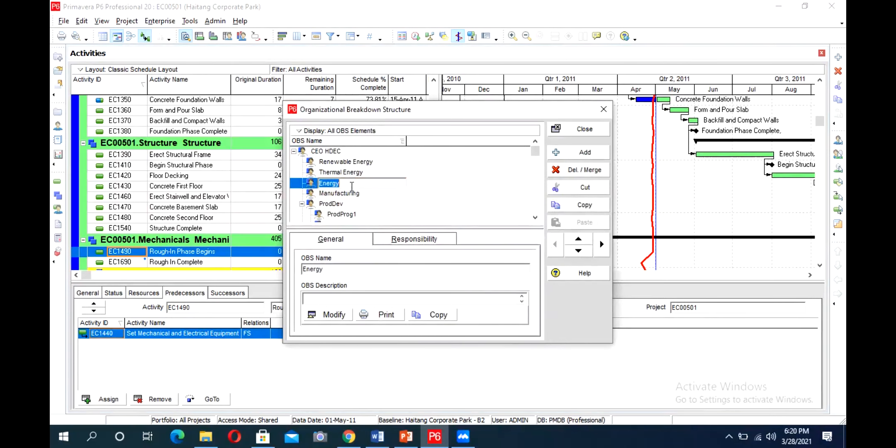
pyautogui.write('Hydro Energy')
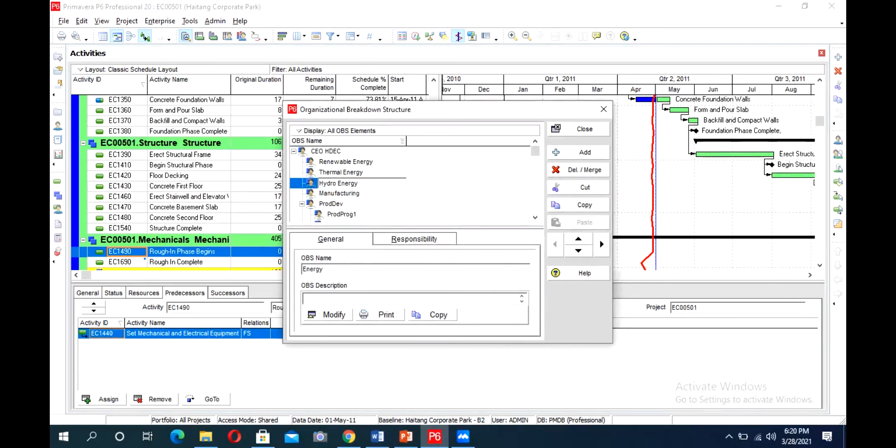
# Delete the Manufacturing OBS element, merging its WBS assignments onto the parent OBS
pyautogui.press('Down')
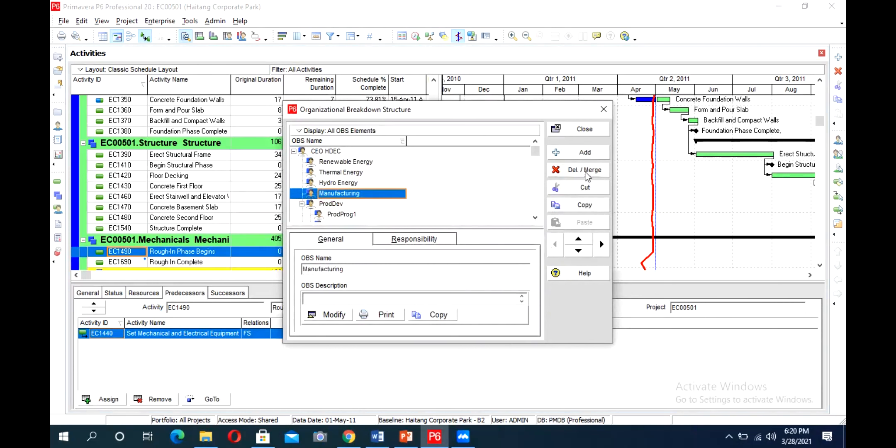
pyautogui.click(583, 170)
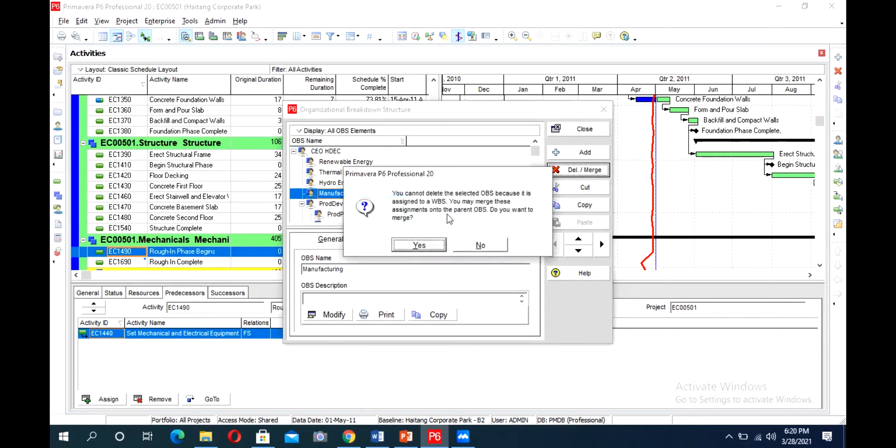
pyautogui.click(418, 244)
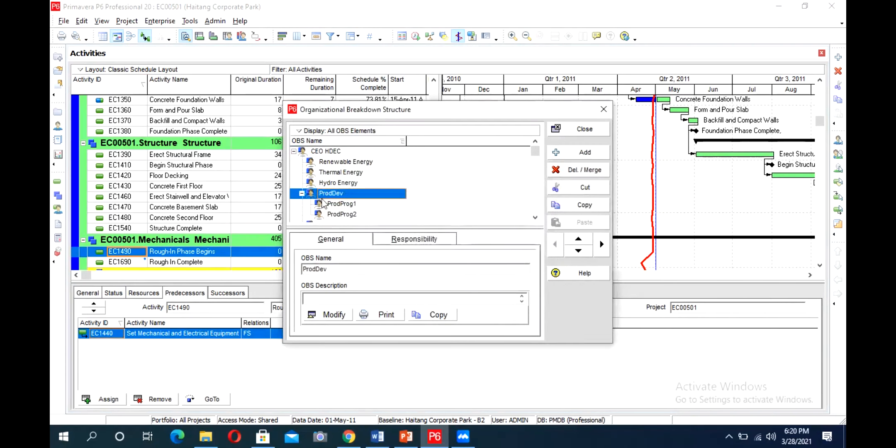
# Look through the remaining elements under CEO HDEC, collapsing the ProdDev, Corporate and IT branches
pyautogui.click(340, 204)
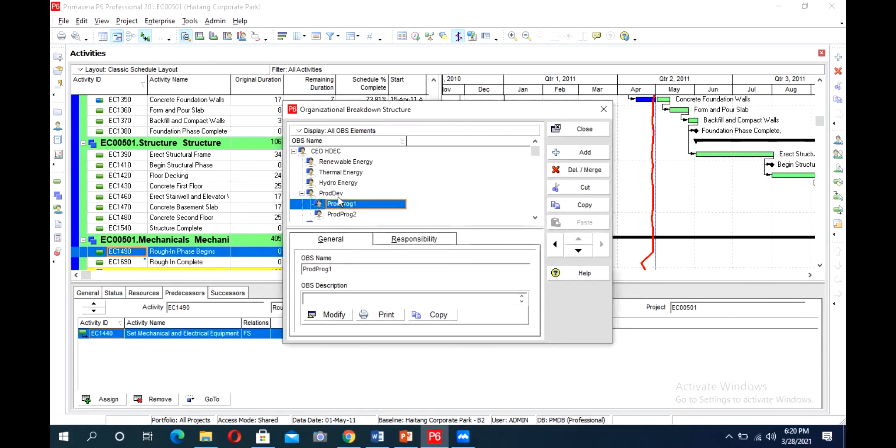
pyautogui.click(341, 195)
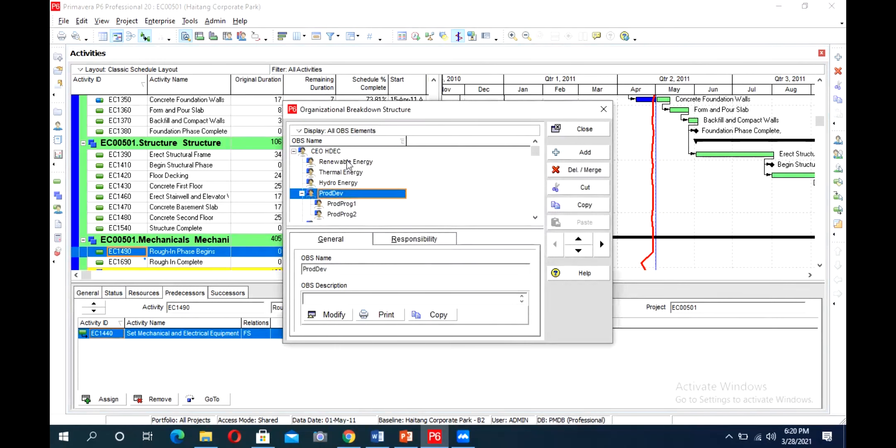
pyautogui.click(350, 173)
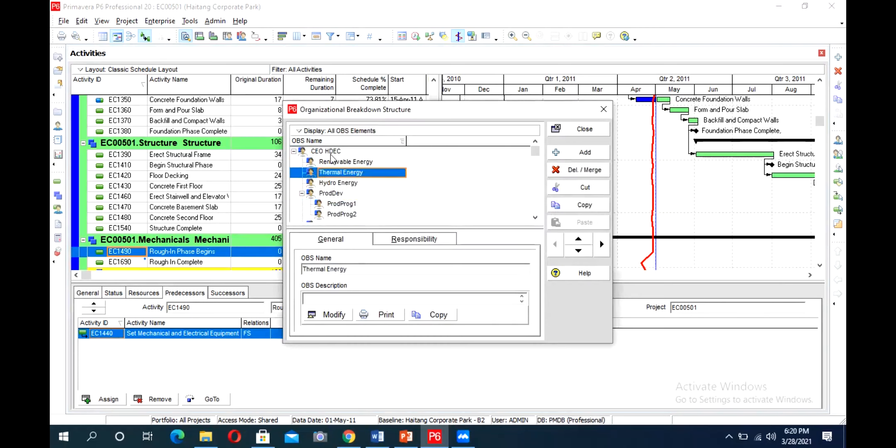
pyautogui.click(331, 154)
pyautogui.click(336, 194)
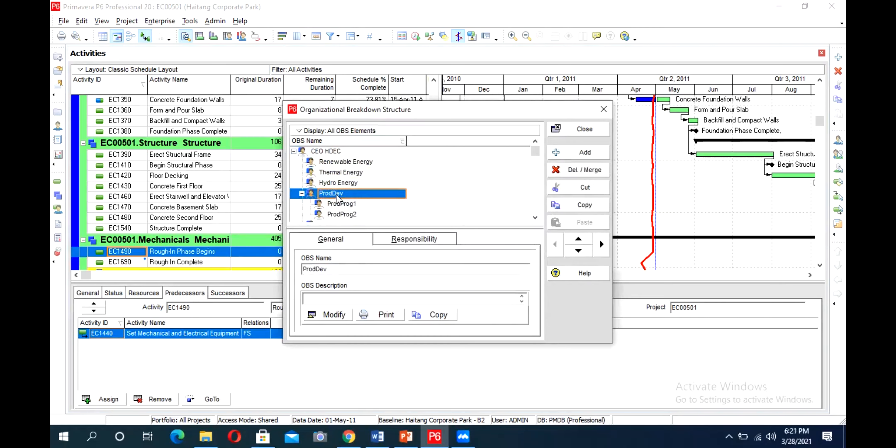
pyautogui.click(303, 195)
pyautogui.click(303, 205)
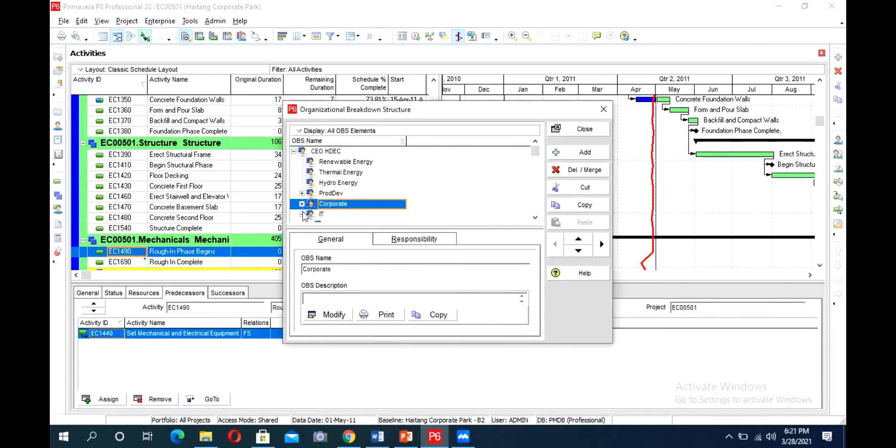
pyautogui.click(303, 213)
pyautogui.click(303, 204)
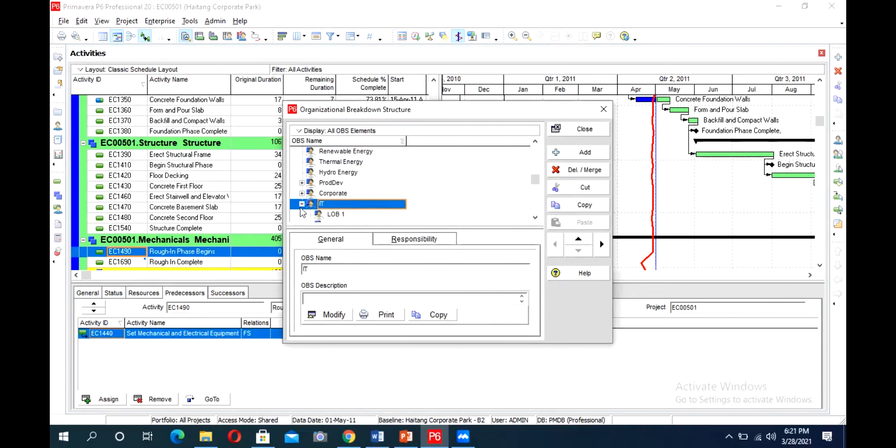
pyautogui.click(302, 204)
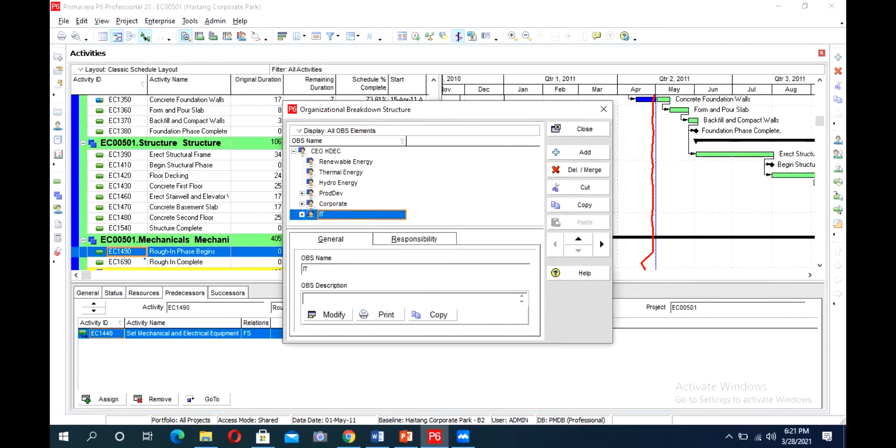
# Add a new OBS element nested under Renewable Energy and name it Director RE
pyautogui.click(382, 162)
pyautogui.click(586, 157)
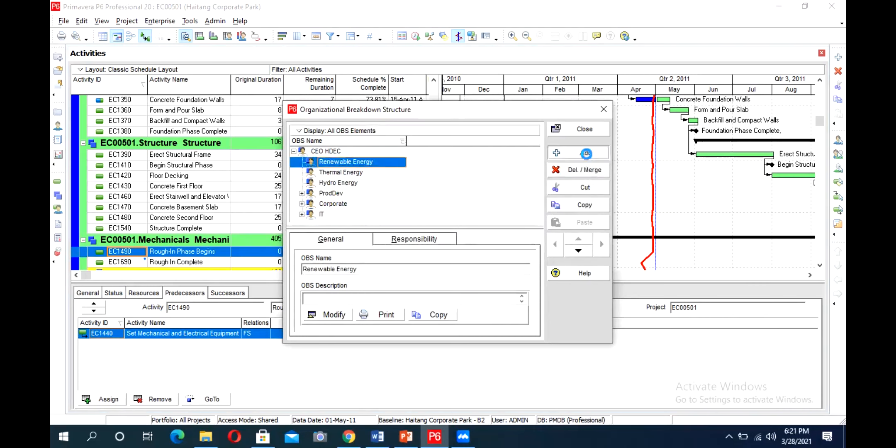
pyautogui.click(601, 244)
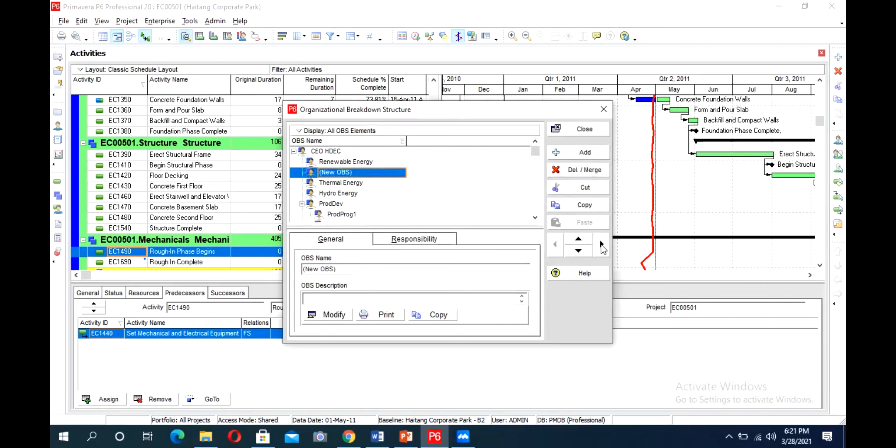
pyautogui.click(382, 173)
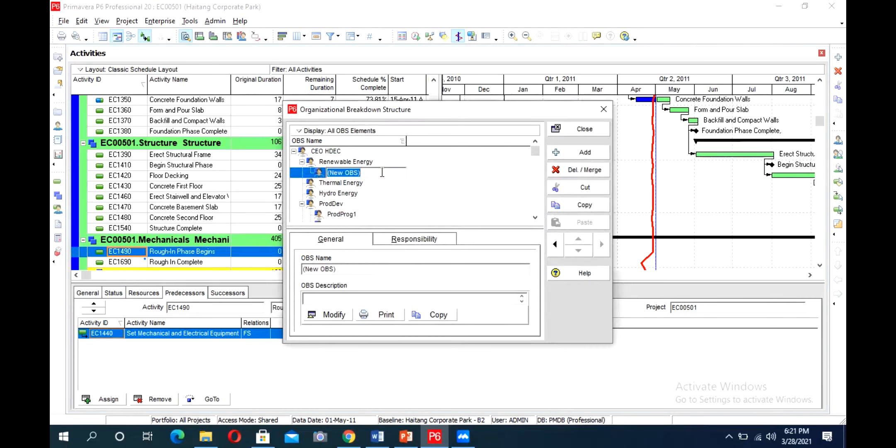
pyautogui.write('De')
pyautogui.press('BackSpace')
pyautogui.write('irector RE')
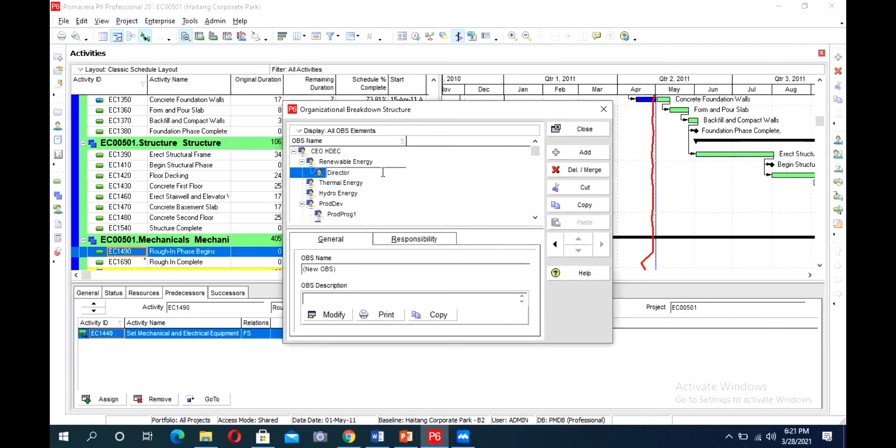
# Add a new OBS element nested under Director RE and name it Project Manager RE
pyautogui.click(585, 152)
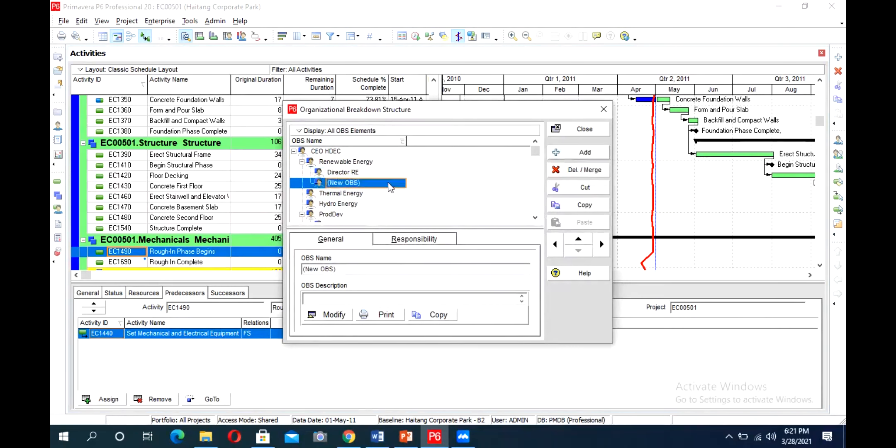
pyautogui.click(602, 244)
pyautogui.click(390, 183)
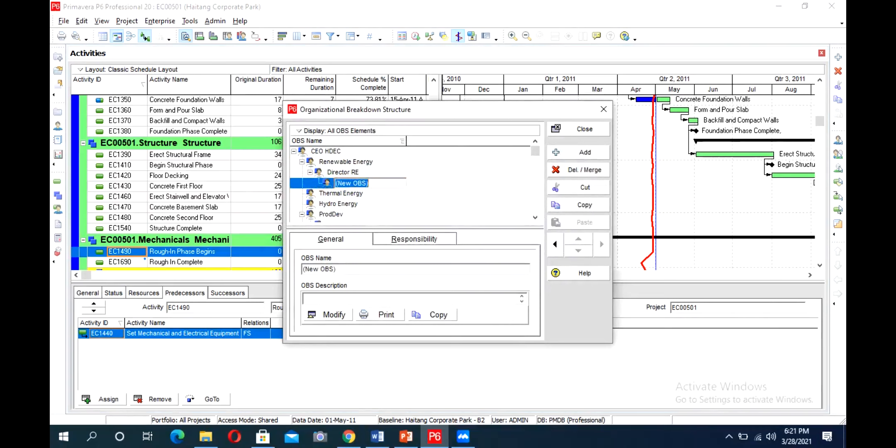
pyautogui.write('PP')
pyautogui.press('BackSpace')
pyautogui.write('roject ')
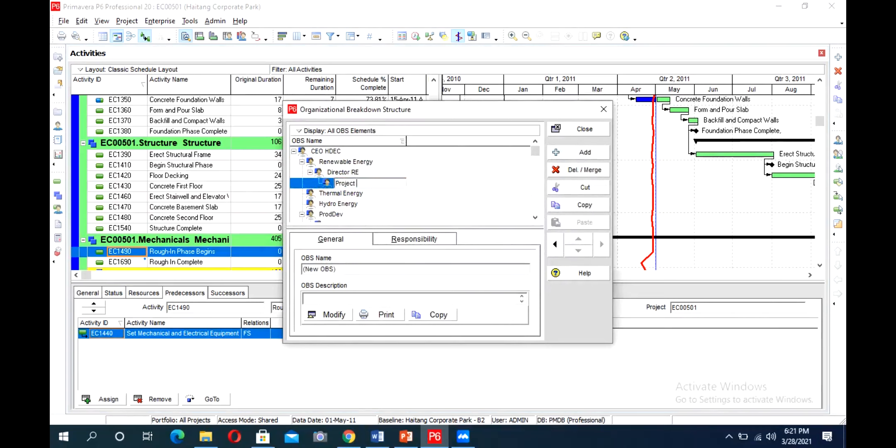
pyautogui.write('Manager R')
pyautogui.write('E')
pyautogui.press('Return')
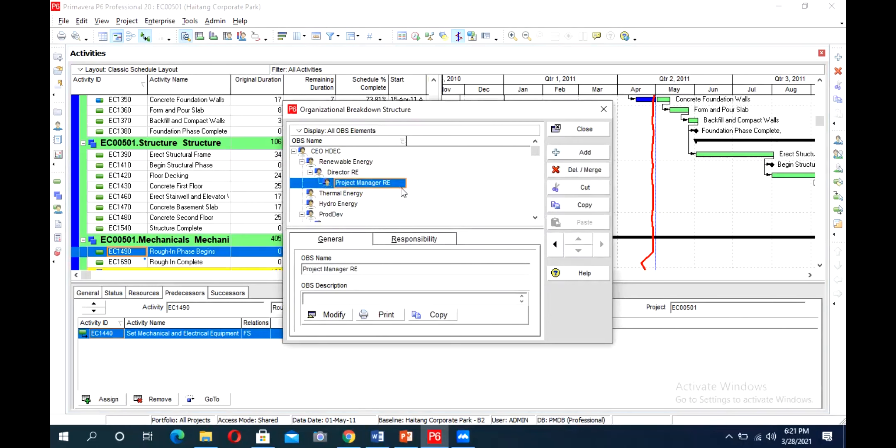
pyautogui.press('Up')
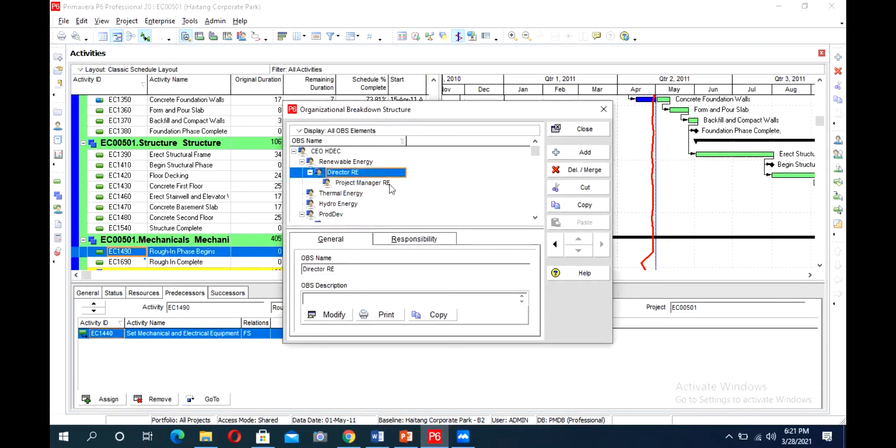
pyautogui.press('Down')
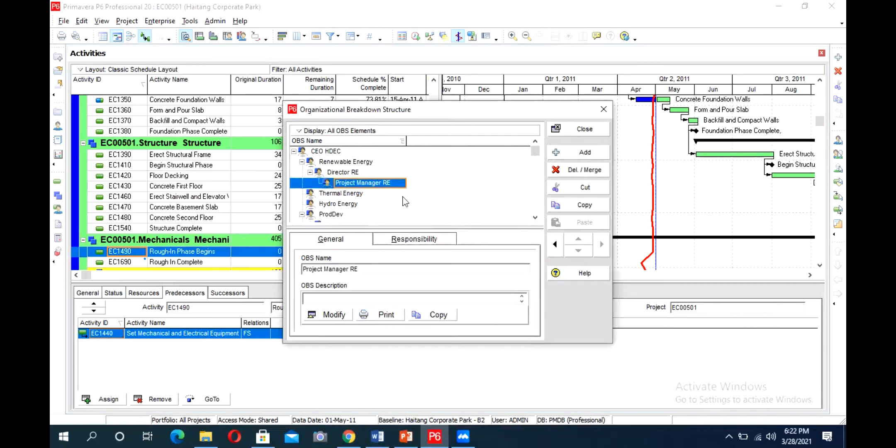
pyautogui.press('Up')
pyautogui.press('Down')
# Add a new OBS element nested under Thermal Energy and a second one nested one level beneath it
pyautogui.click(341, 192)
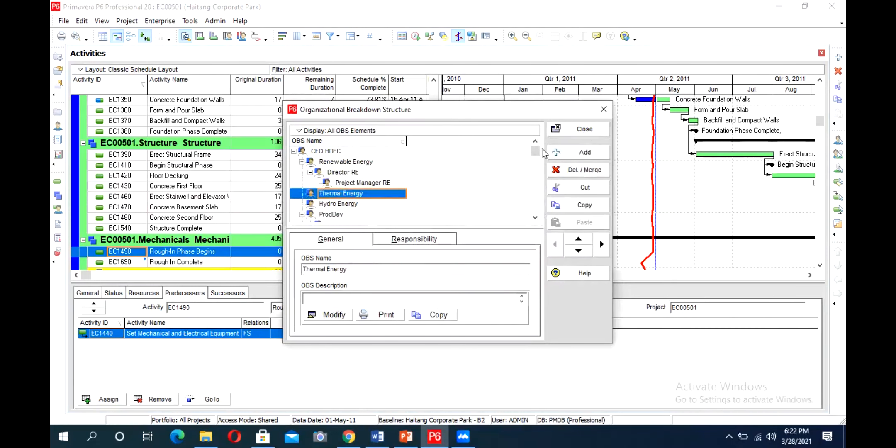
pyautogui.click(585, 153)
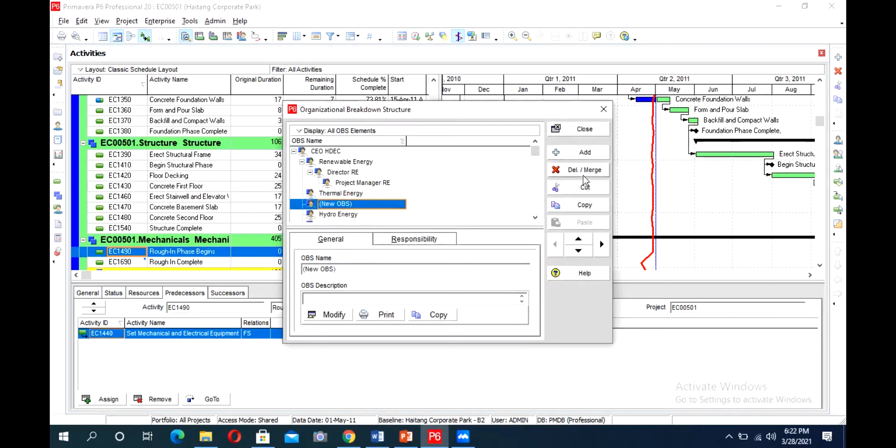
pyautogui.click(602, 245)
pyautogui.click(585, 152)
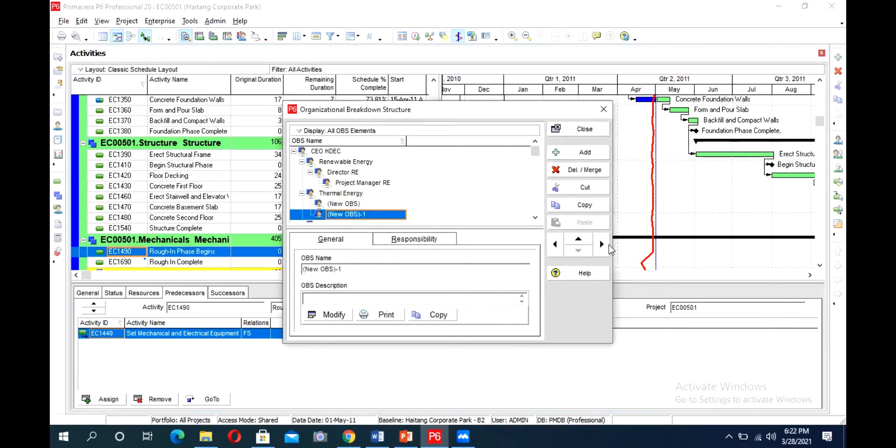
pyautogui.click(602, 244)
# Rename the new element under Thermal Energy as Director TE and its child element as Project Manager TE
pyautogui.click(366, 204)
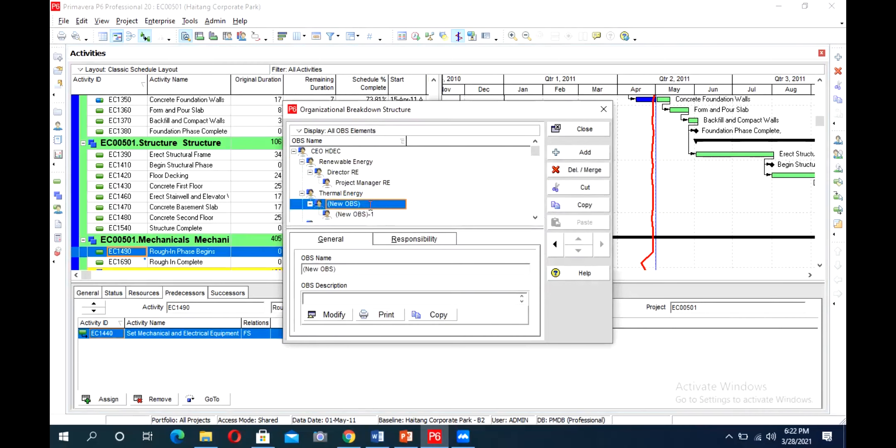
pyautogui.click(368, 204)
pyautogui.write('Director ')
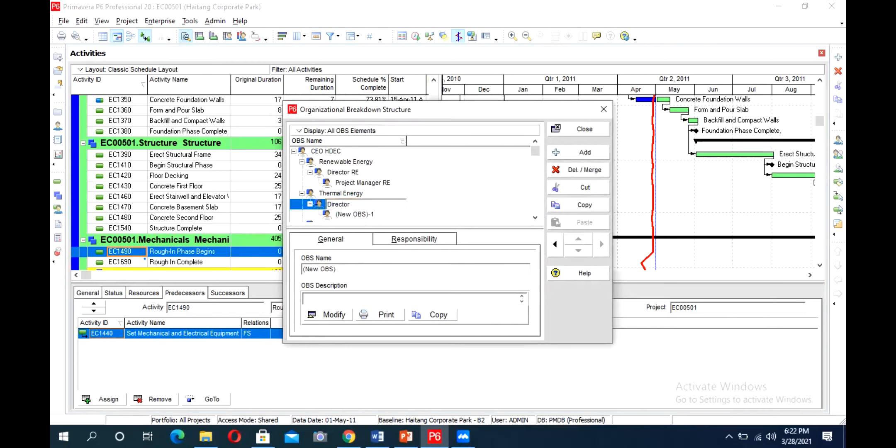
pyautogui.write('TE')
pyautogui.click(381, 216)
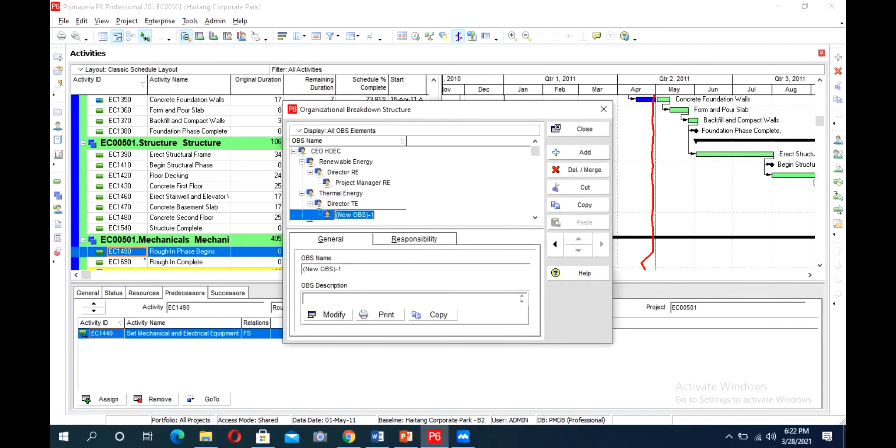
pyautogui.write('Project Ma')
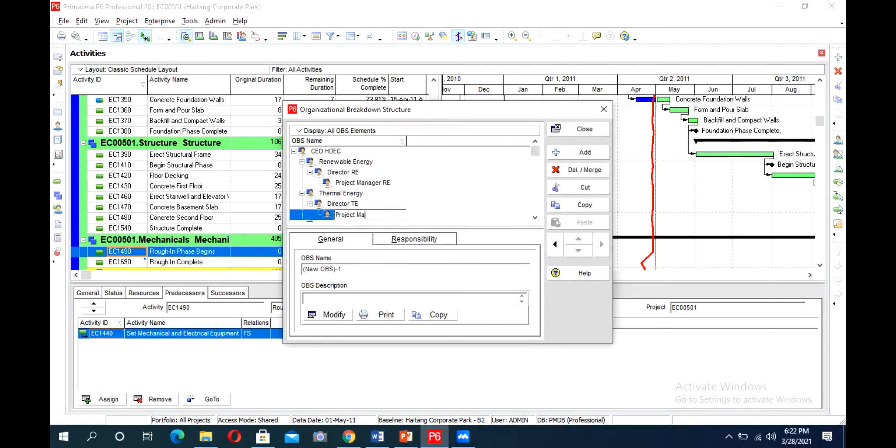
pyautogui.write('nager TE')
pyautogui.click(364, 194)
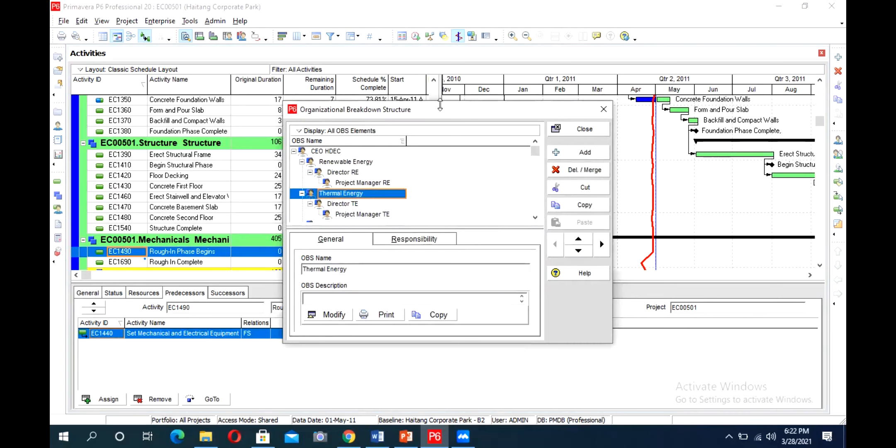
# Add a new OBS element nested under Hydro Energy and a second one nested one level beneath it
pyautogui.moveTo(439, 100); pyautogui.dragTo(439, 74)
pyautogui.click(347, 186)
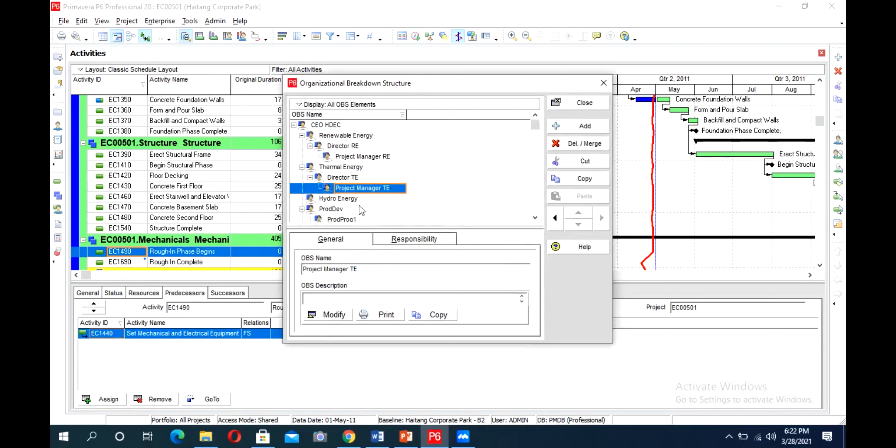
pyautogui.press('Down')
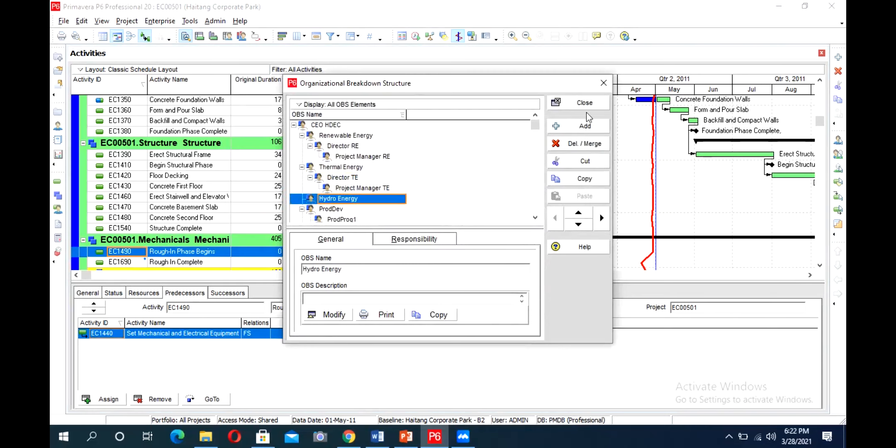
pyautogui.click(585, 125)
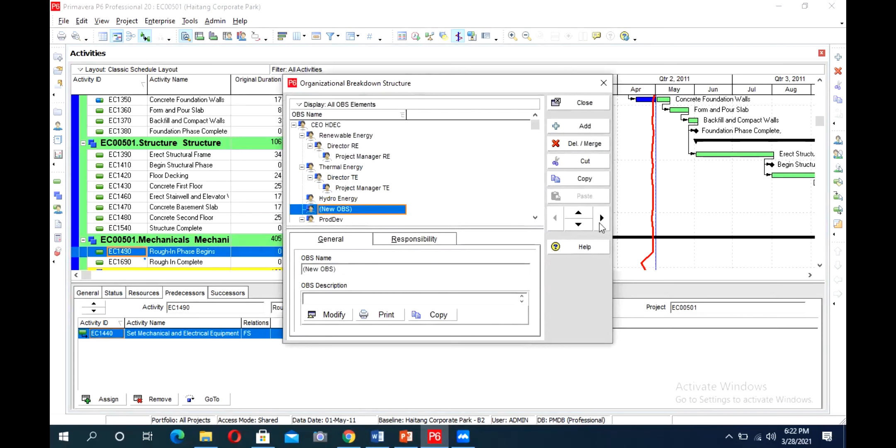
pyautogui.click(602, 217)
pyautogui.press('Insert')
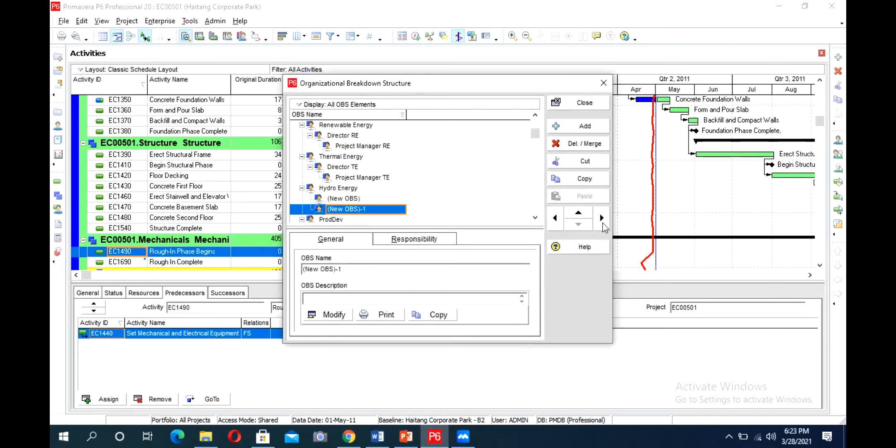
pyautogui.click(602, 218)
# Rename the new element under Hydro Energy as Director HE and its child element as Project Manager HE
pyautogui.click(375, 198)
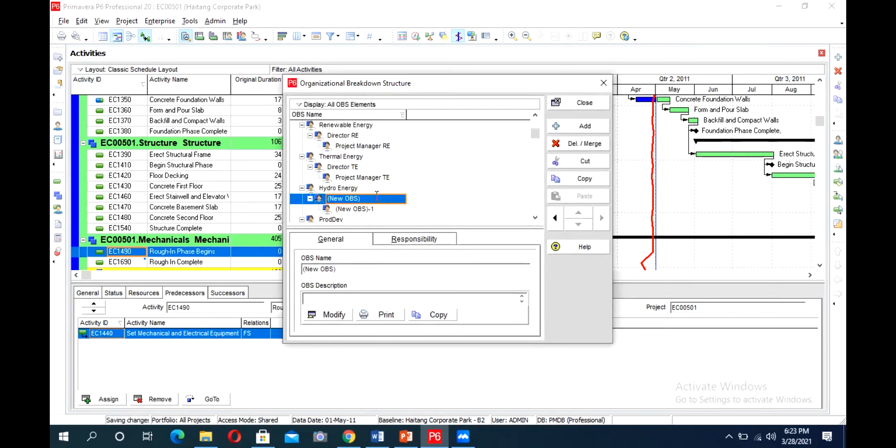
pyautogui.click(377, 198)
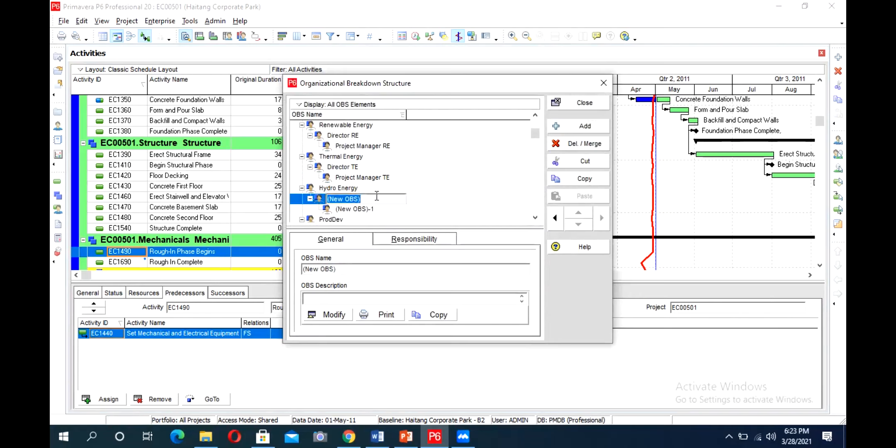
pyautogui.write('Dir')
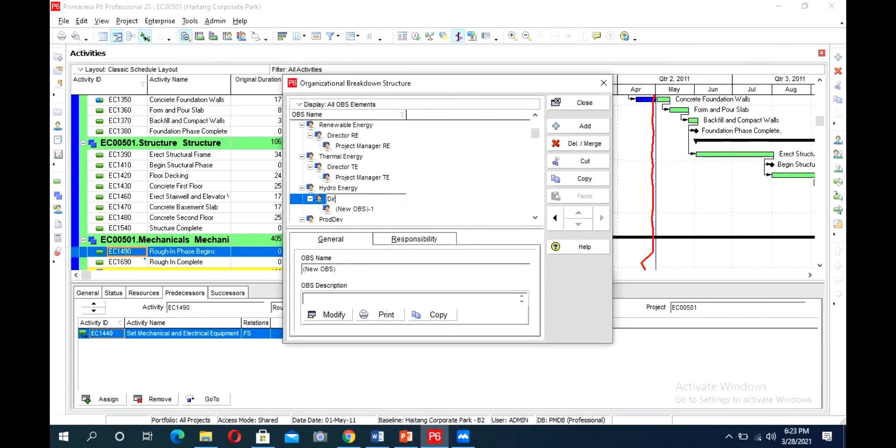
pyautogui.write('ector HR')
pyautogui.press('BackSpace')
pyautogui.write('E')
pyautogui.click(388, 211)
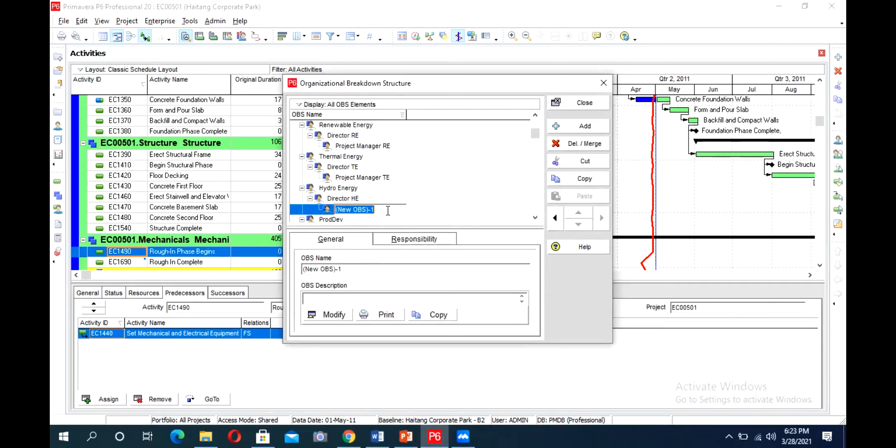
pyautogui.write('Pro')
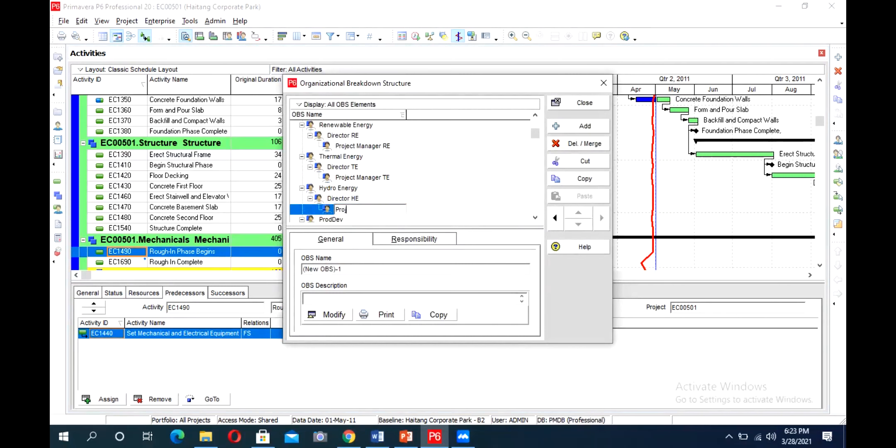
pyautogui.write('ject Manager HE')
pyautogui.click(391, 180)
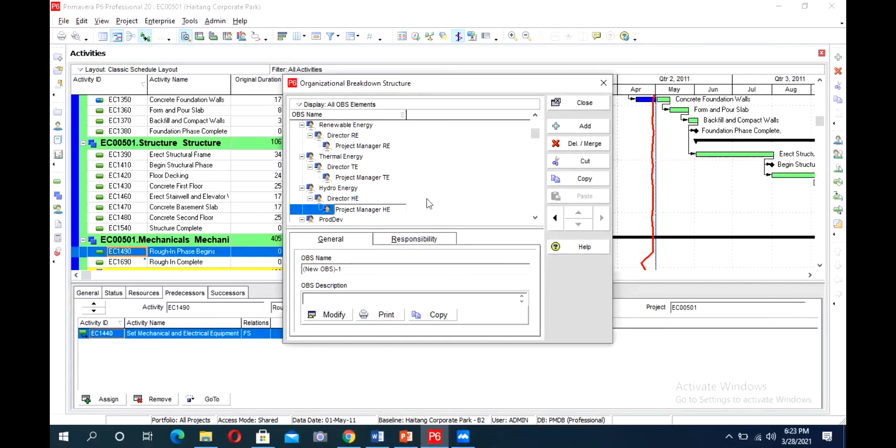
# Review the OBS hierarchy from CEO HDEC down through the energy divisions, directors and project managers, and close the OBS window
pyautogui.scroll(2, 353, 157)
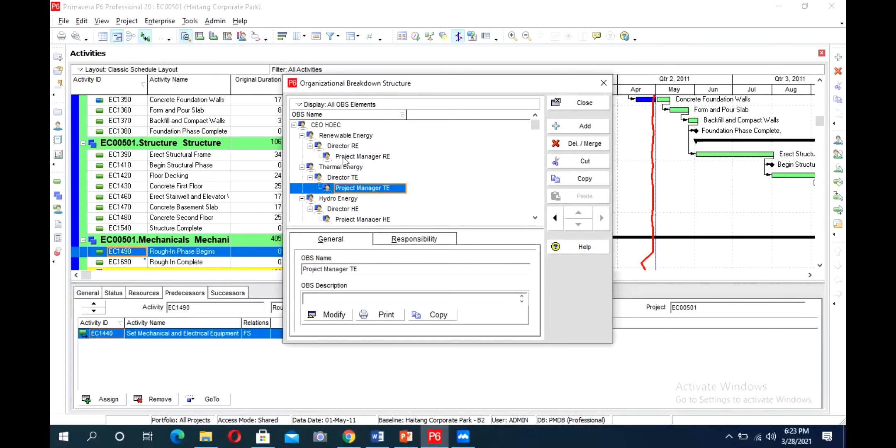
pyautogui.click(339, 125)
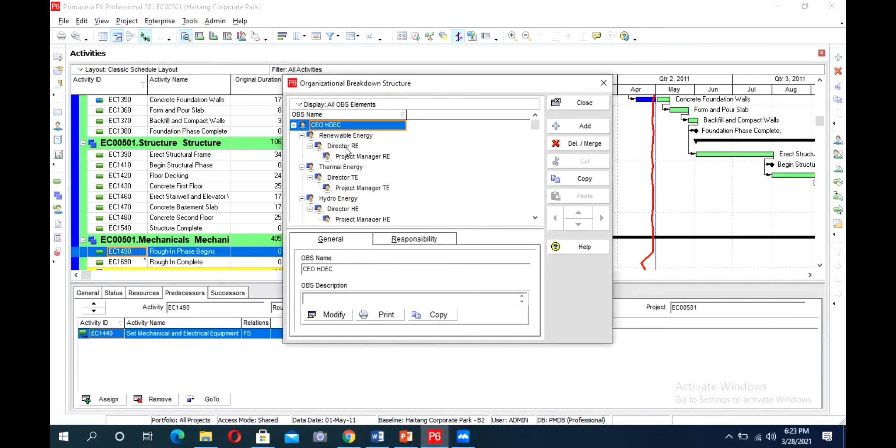
pyautogui.click(345, 148)
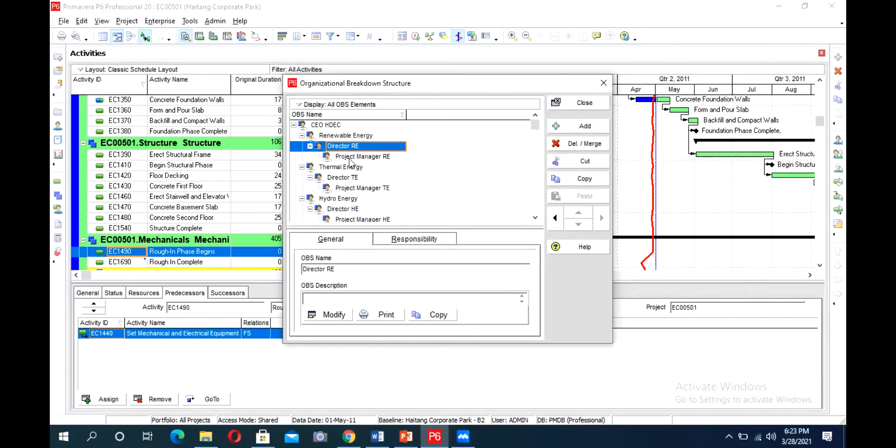
pyautogui.click(350, 158)
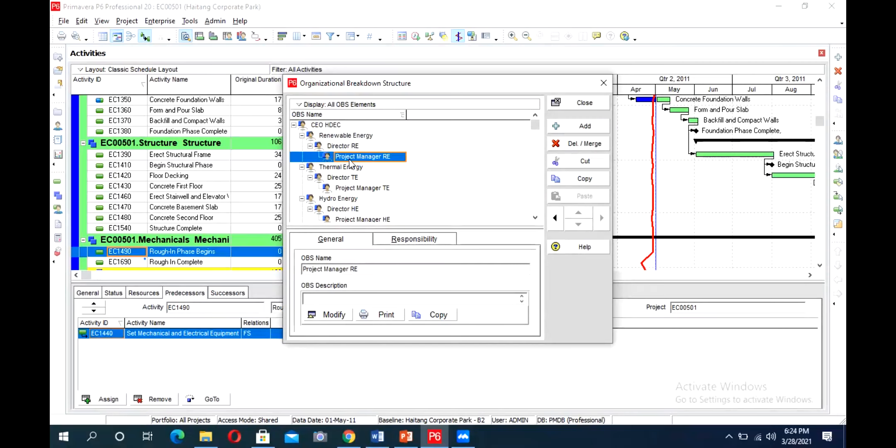
pyautogui.click(330, 127)
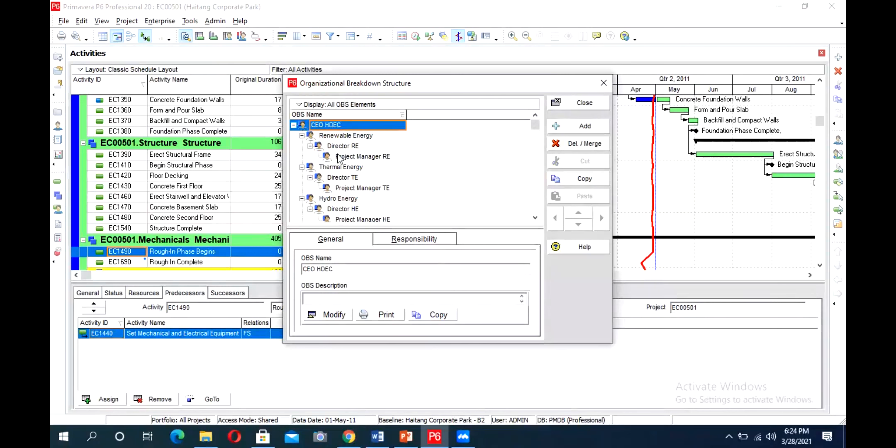
pyautogui.press('Down')
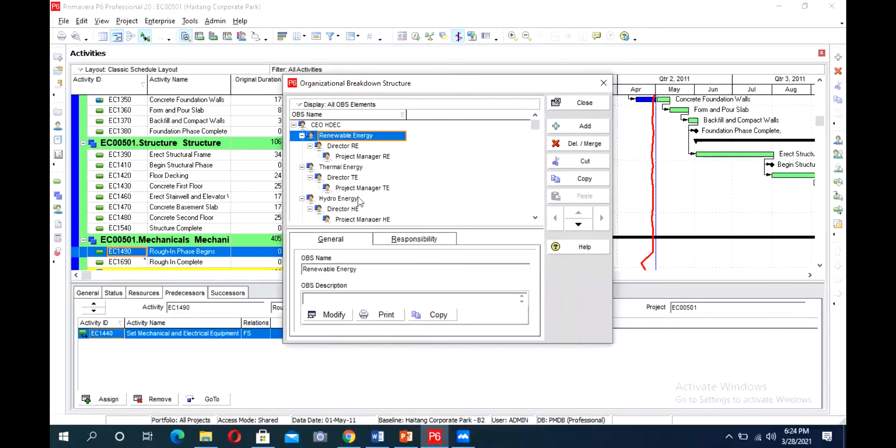
pyautogui.click(356, 157)
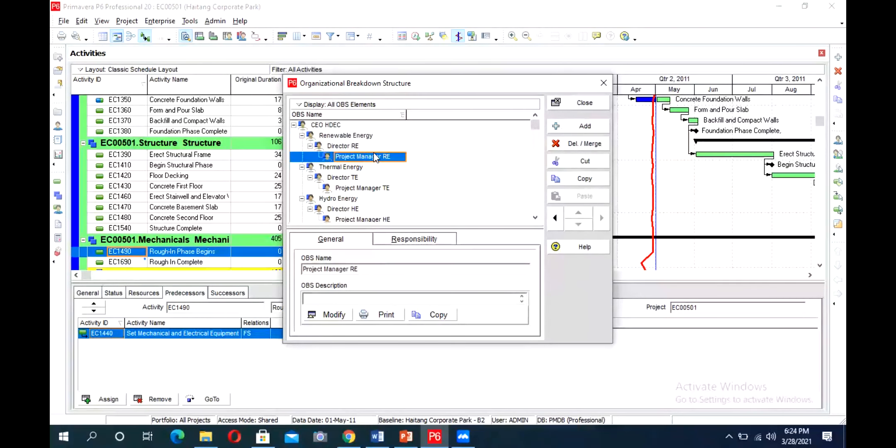
pyautogui.scroll(-4, 581, 105)
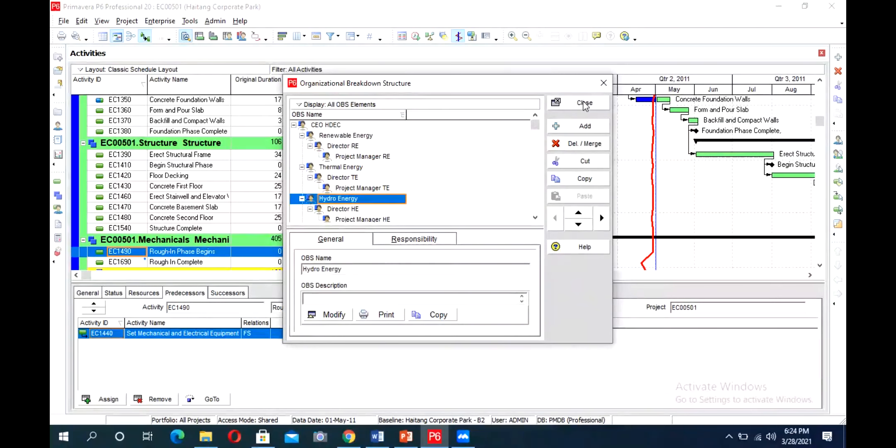
pyautogui.press('Home')
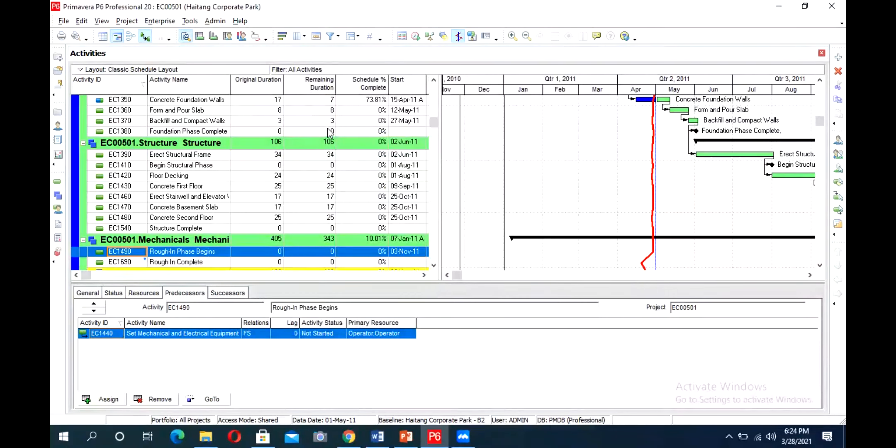
# Open the Enterprise Project Structure (EPS) window
pyautogui.click(160, 21)
pyautogui.press('Down')
pyautogui.press('Down')
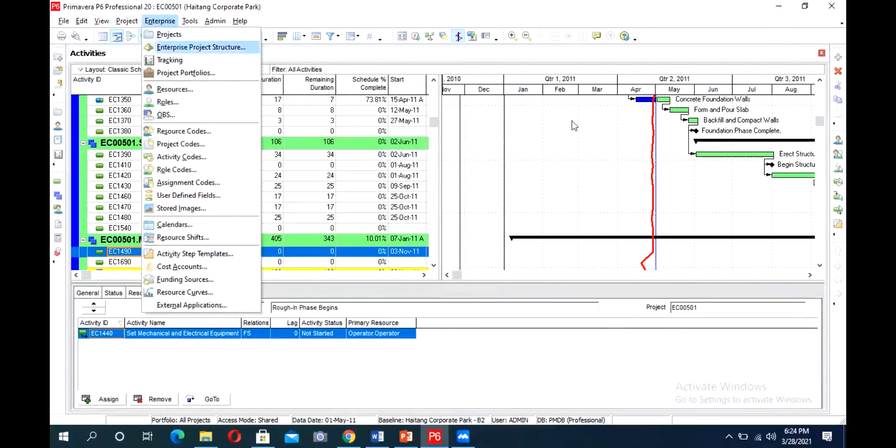
pyautogui.press('Return')
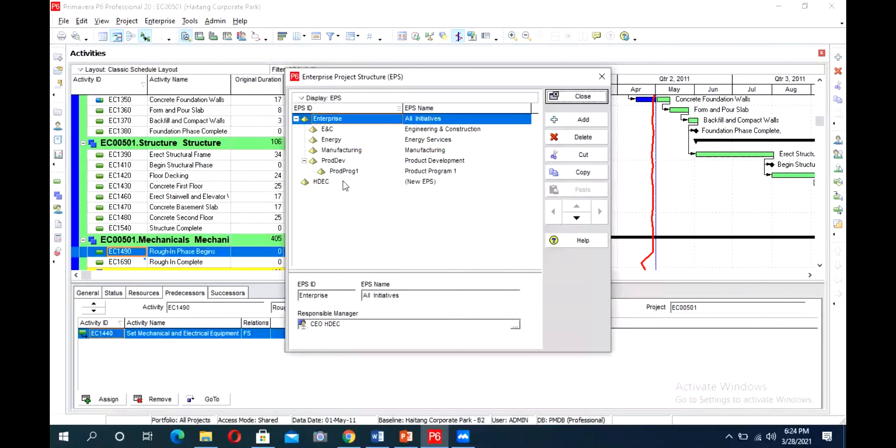
# Add a new EPS element below HDEC, move it out to the top level, and collapse the Enterprise branch
pyautogui.click(318, 182)
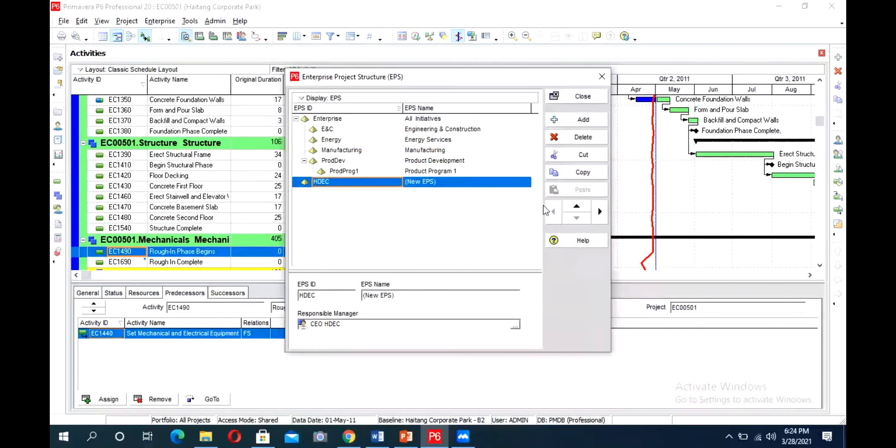
pyautogui.click(296, 118)
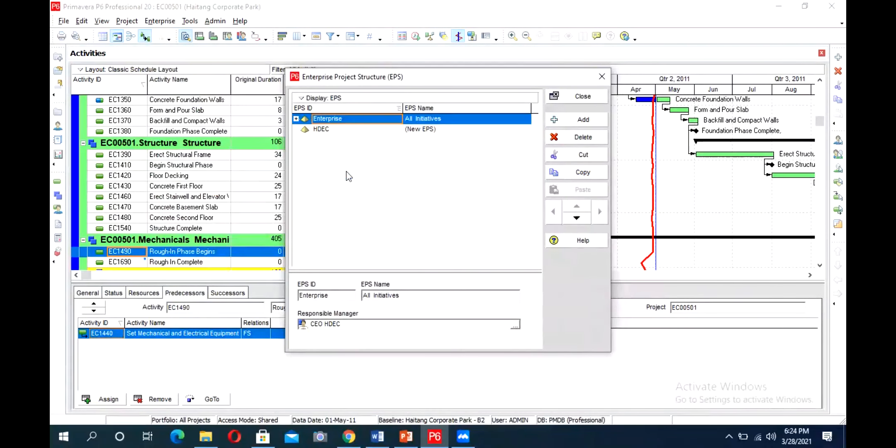
pyautogui.click(306, 128)
pyautogui.press('Tab')
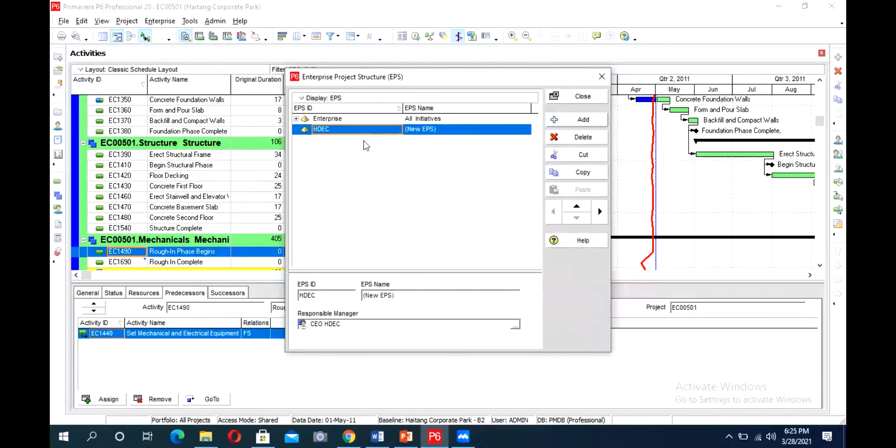
pyautogui.press('Return')
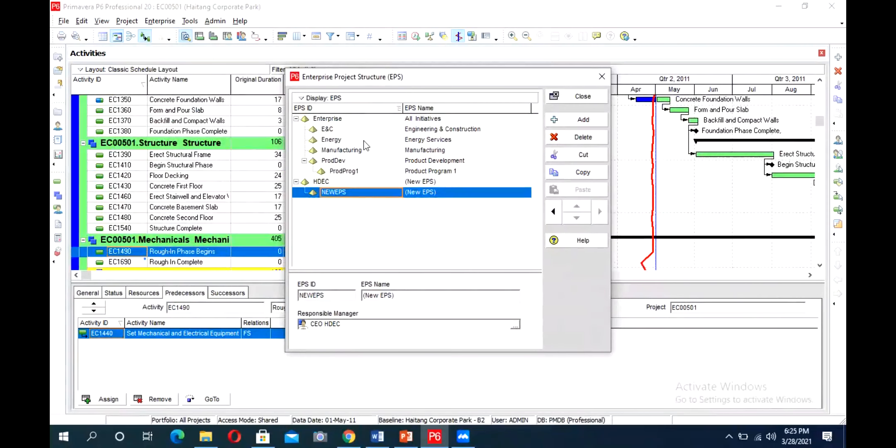
pyautogui.hotkey('ctrl', 'Left')
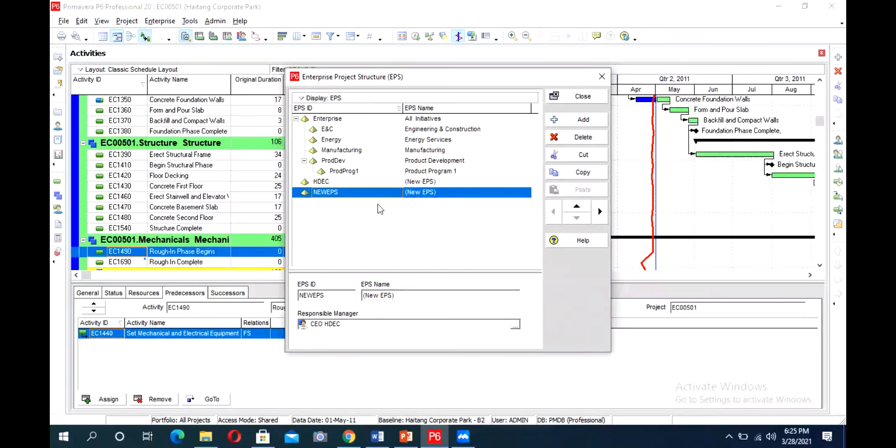
pyautogui.hotkey('ctrl', '-')
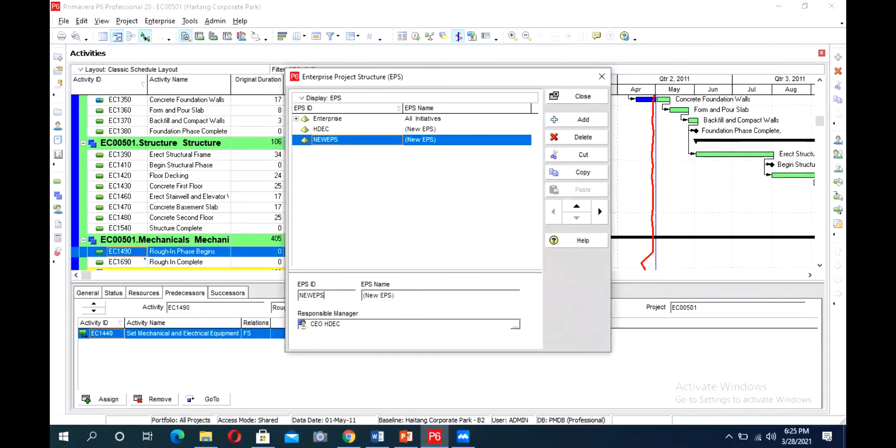
# Try to set the new top-level EPS element's ID to HDEC
pyautogui.doubleClick(312, 295)
pyautogui.write('HDEC')
pyautogui.click(357, 183)
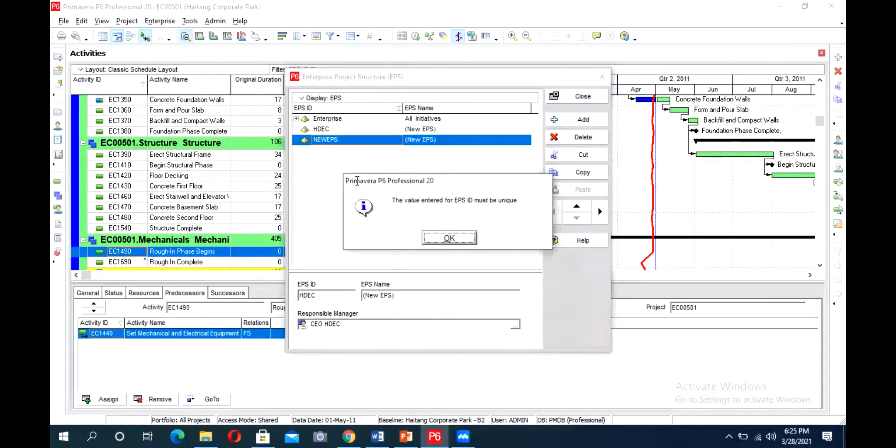
pyautogui.press('Return')
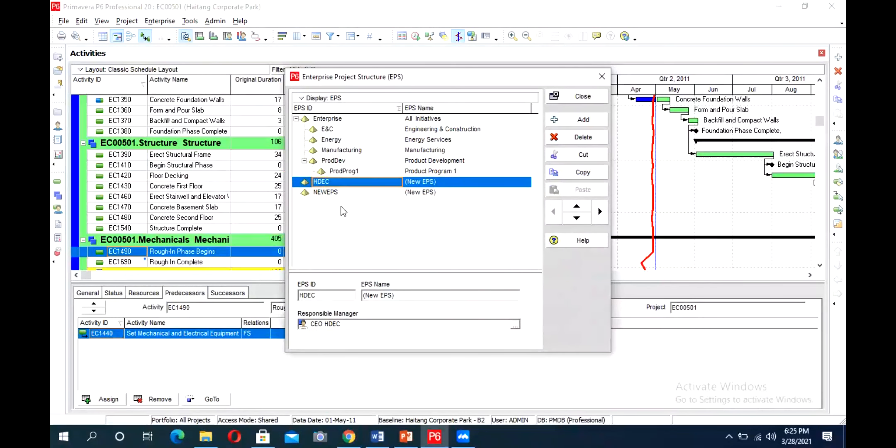
# Change the EPS ID of the existing HDEC element to 222
pyautogui.click(348, 186)
pyautogui.click(348, 186)
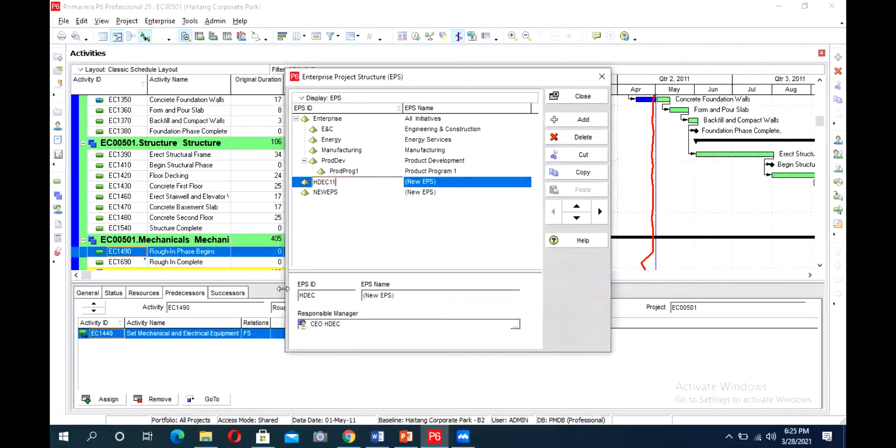
pyautogui.hotkey('ctrl', 'a')
pyautogui.write('222')
pyautogui.press('Return')
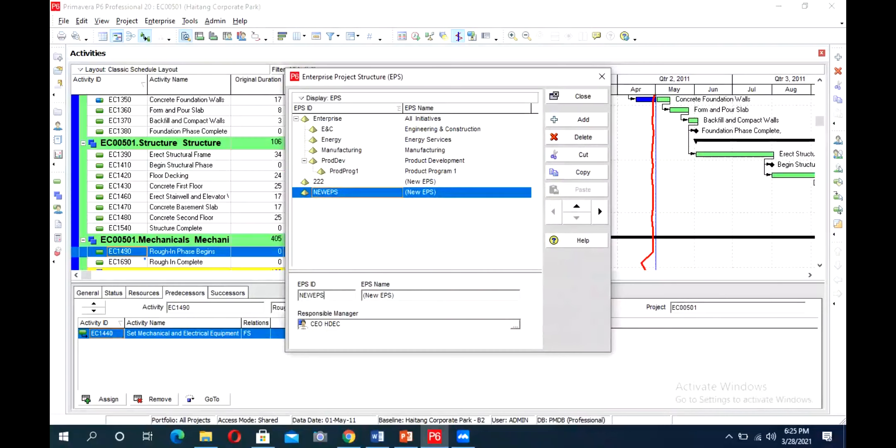
# Set the new top-level EPS element's ID to HDEC and its name to HDEC Power China
pyautogui.doubleClick(313, 295)
pyautogui.write('HDEC')
pyautogui.press('Tab')
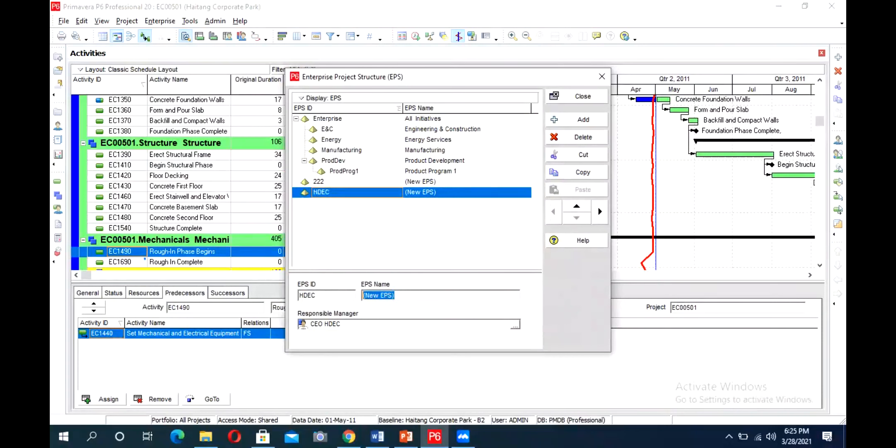
pyautogui.write('HDEC Power China')
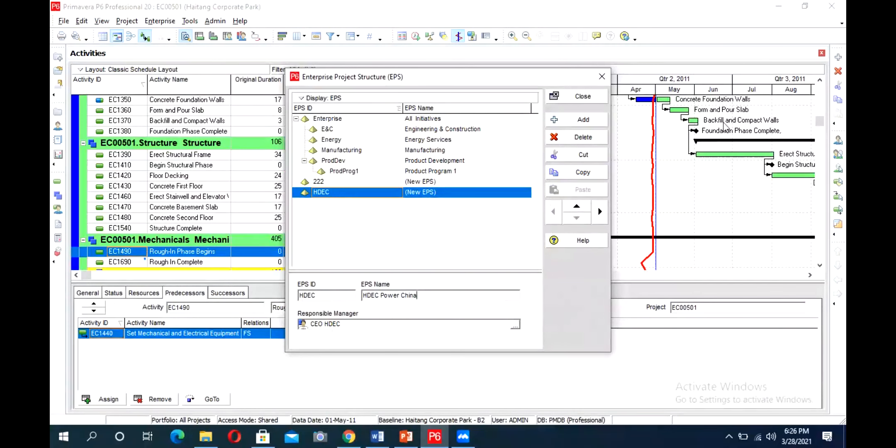
# Add a new EPS element under HDEC Power China and set its EPS ID to HDEC-RE
pyautogui.click(570, 120)
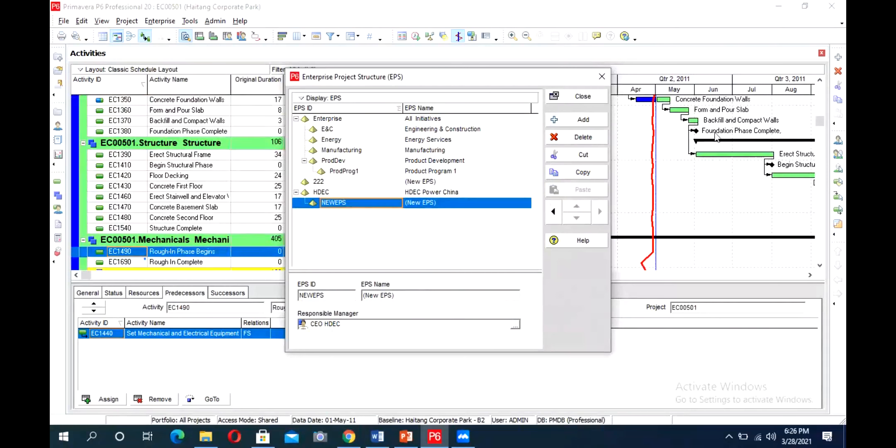
pyautogui.click(723, 154)
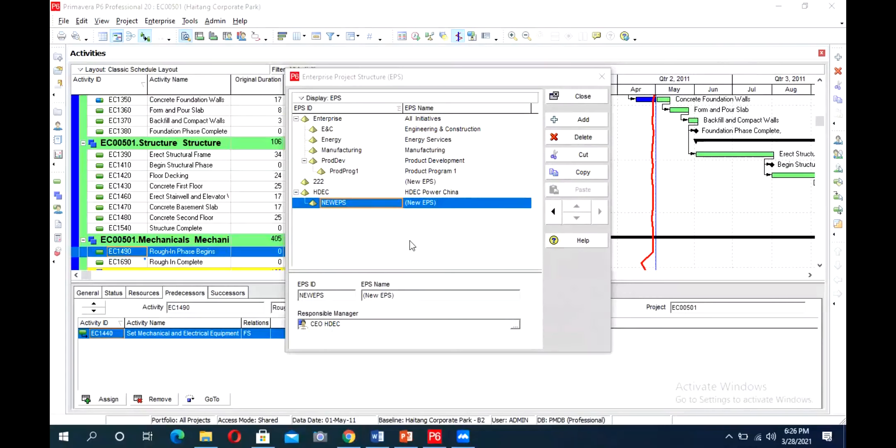
pyautogui.click(366, 204)
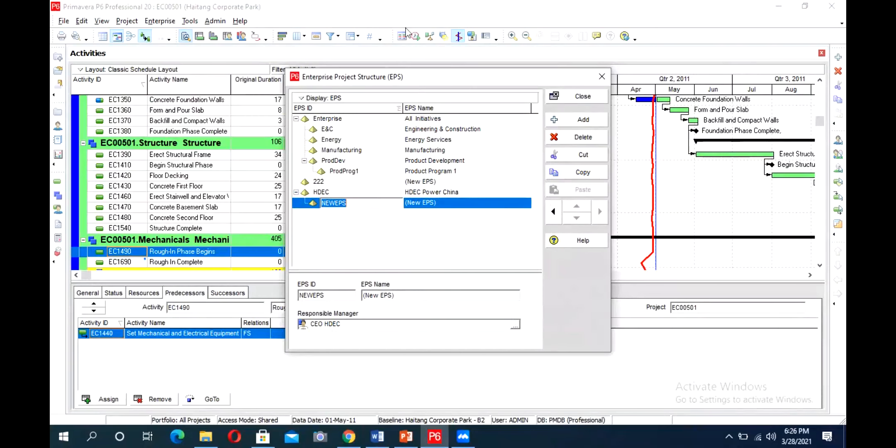
pyautogui.click(418, 4)
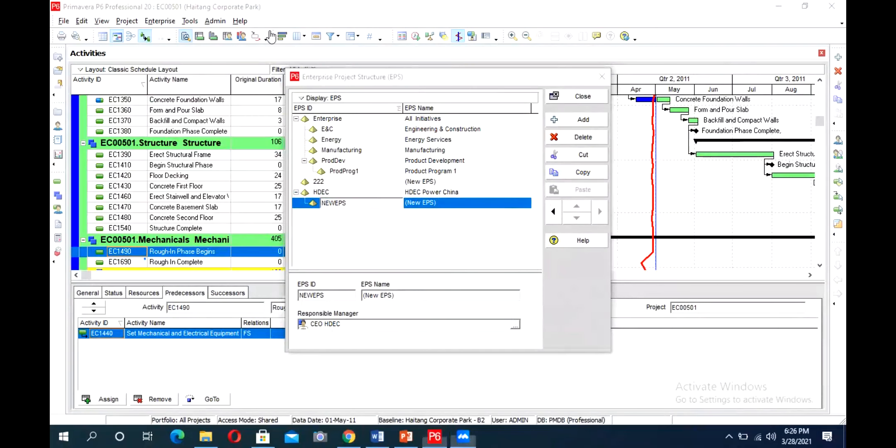
pyautogui.click(373, 232)
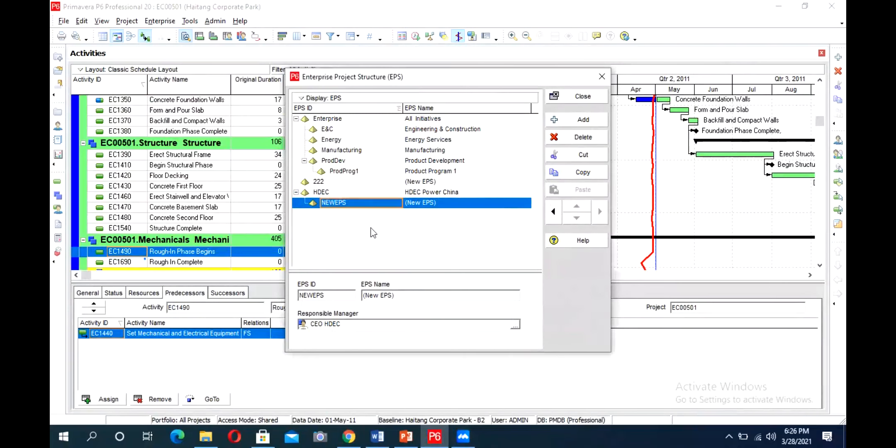
pyautogui.click(362, 204)
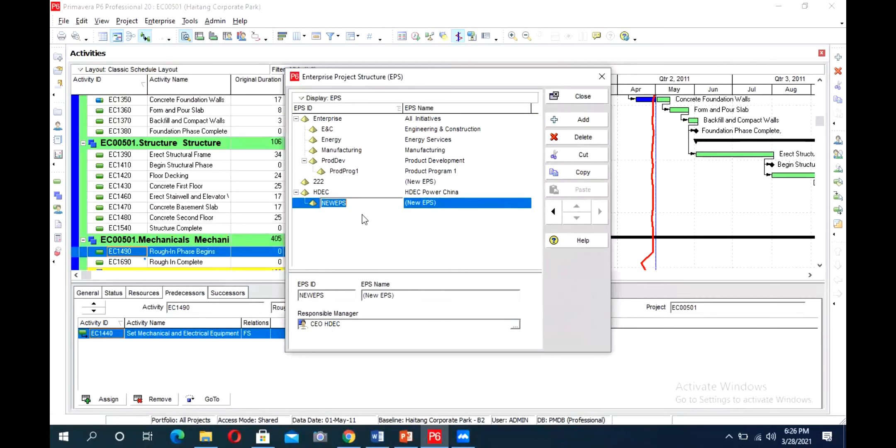
pyautogui.click(359, 193)
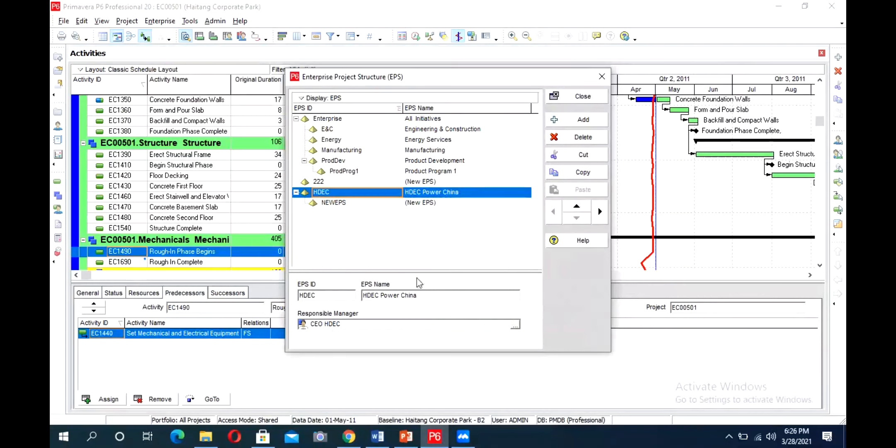
pyautogui.click(355, 203)
pyautogui.click(364, 205)
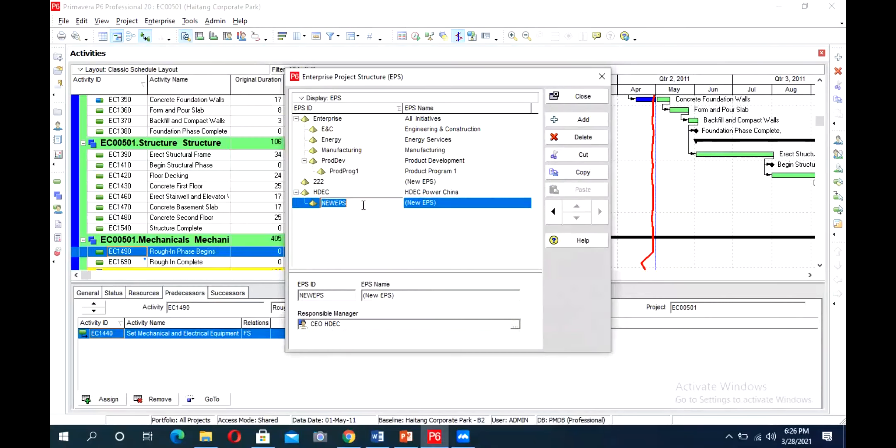
pyautogui.write('HDEC-RE')
# Name the HDEC-RE element HDEC Renewable energy division and assign Director RE as its responsible manager
pyautogui.click(379, 292)
pyautogui.moveTo(403, 299); pyautogui.dragTo(356, 293)
pyautogui.write('HDEc Renewable ene')
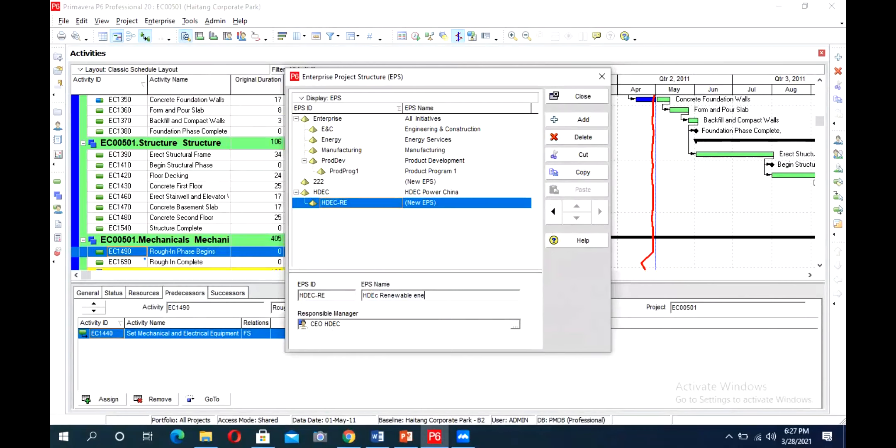
pyautogui.write('rgy division')
pyautogui.click(516, 326)
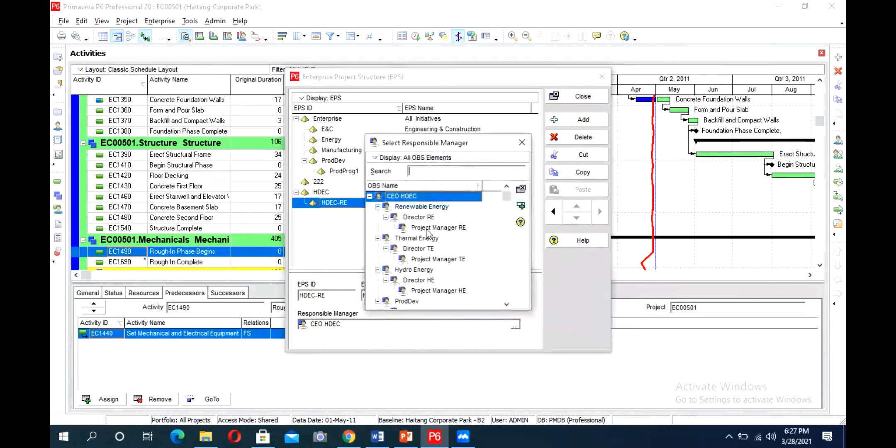
pyautogui.doubleClick(417, 219)
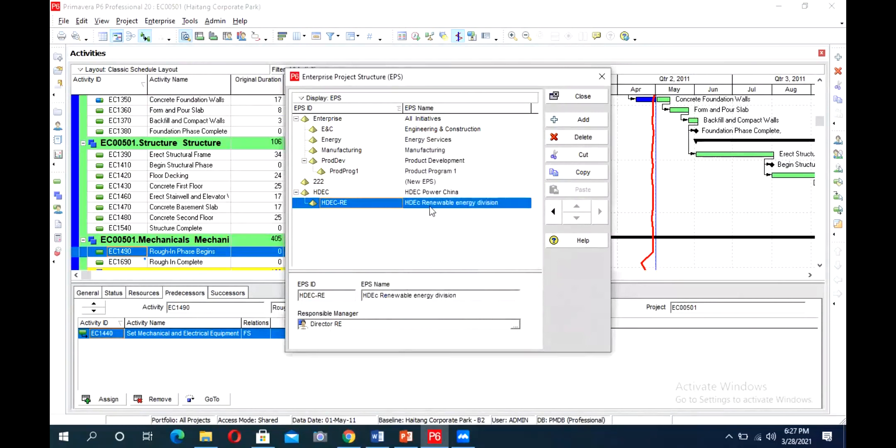
pyautogui.moveTo(375, 295); pyautogui.dragTo(380, 296)
pyautogui.write('C')
# Add another EPS element under HDEC, below HDEC-RE, and set its EPS ID to HDEC-TE
pyautogui.click(583, 121)
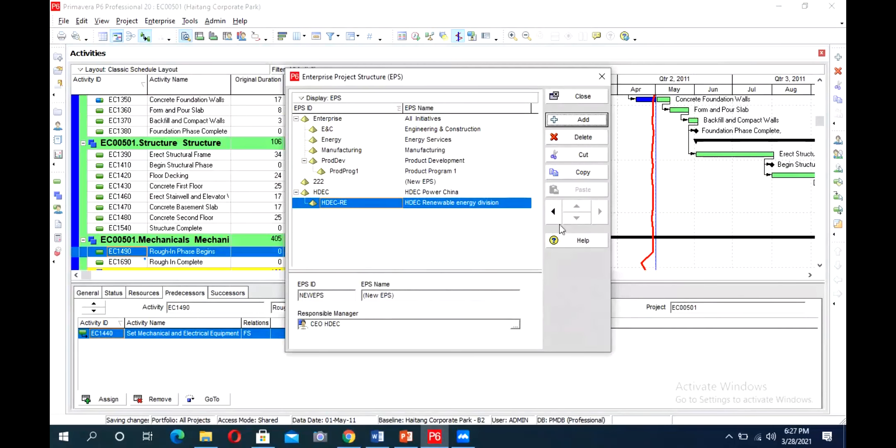
pyautogui.click(554, 212)
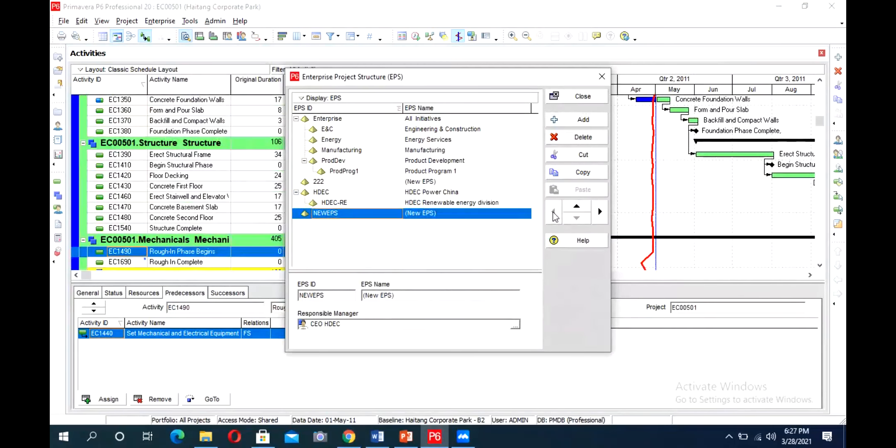
pyautogui.click(601, 212)
pyautogui.click(370, 212)
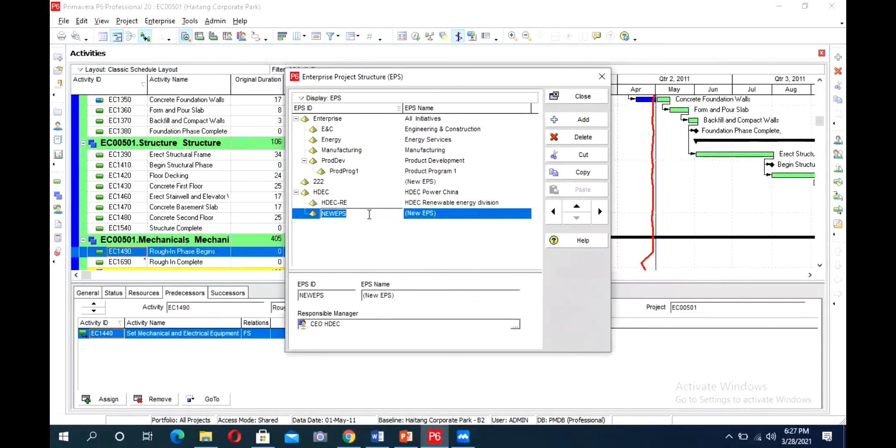
pyautogui.write('HDEC-TE')
# Name the HDEC-TE element HDEC Thermal energy division and assign Director TE as its responsible manager
pyautogui.click(402, 294)
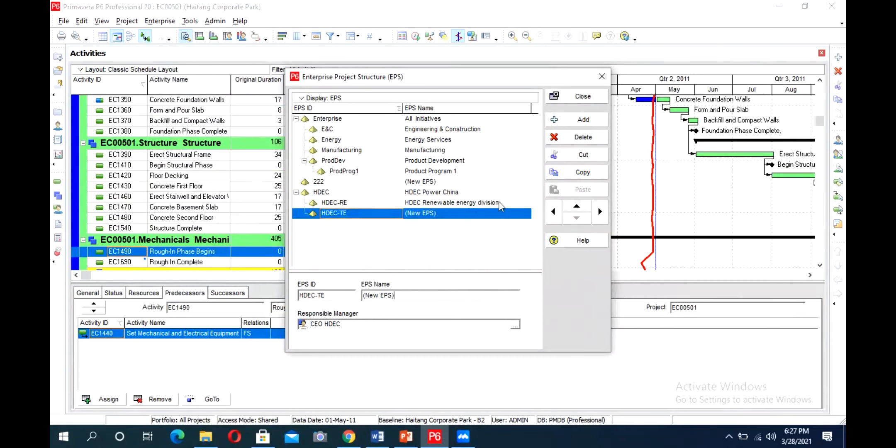
pyautogui.press('Up')
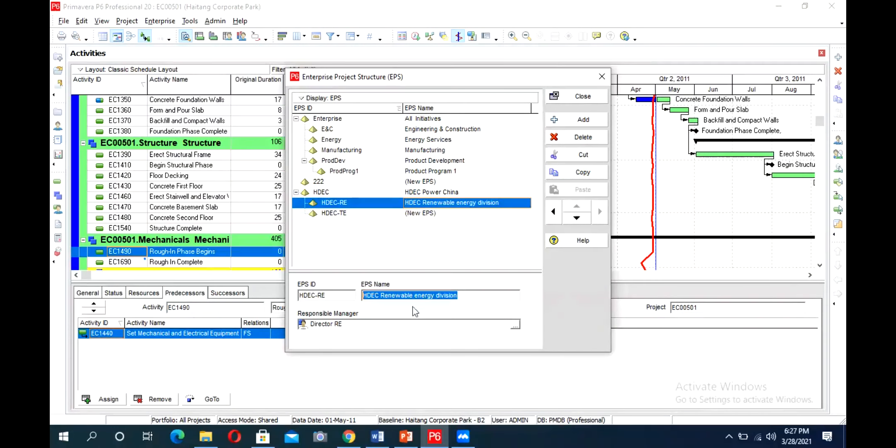
pyautogui.press('Down')
pyautogui.write('HDEC Renewable energy division')
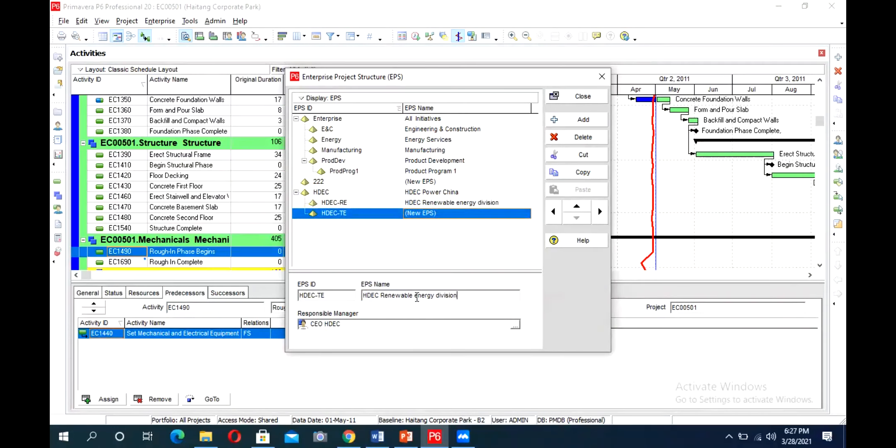
pyautogui.moveTo(431, 297); pyautogui.dragTo(380, 298)
pyautogui.write('Thermal')
pyautogui.click(515, 327)
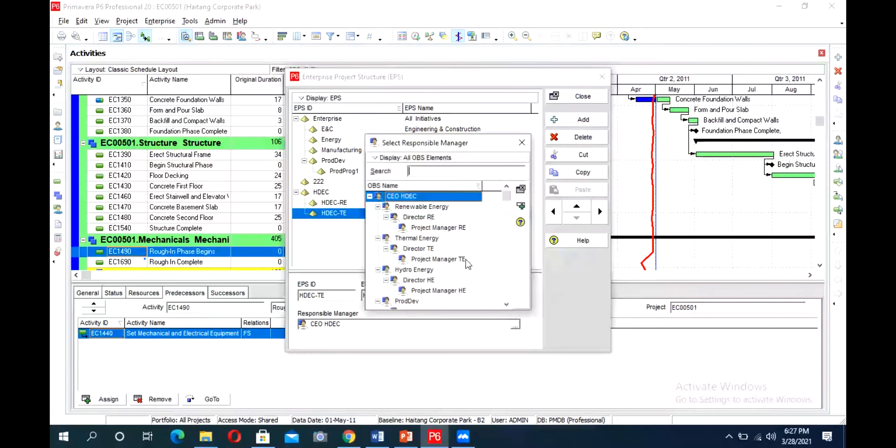
pyautogui.doubleClick(418, 248)
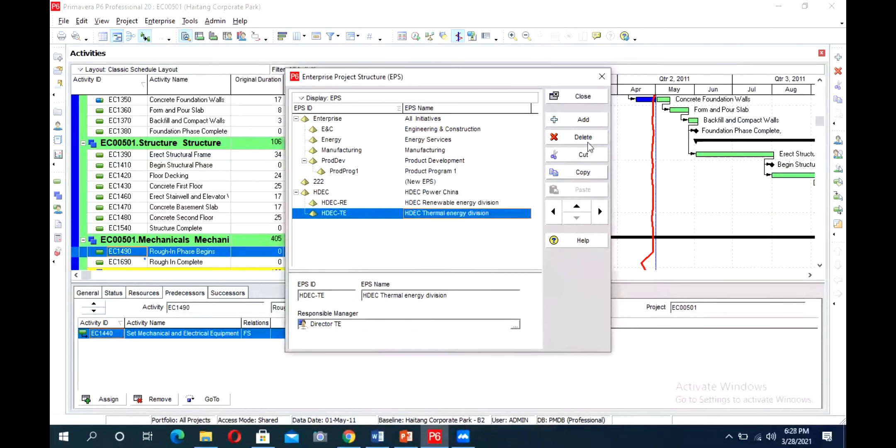
# Add a third EPS element under HDEC, below HDEC-TE, and set its EPS ID to HDEC-HE
pyautogui.click(583, 119)
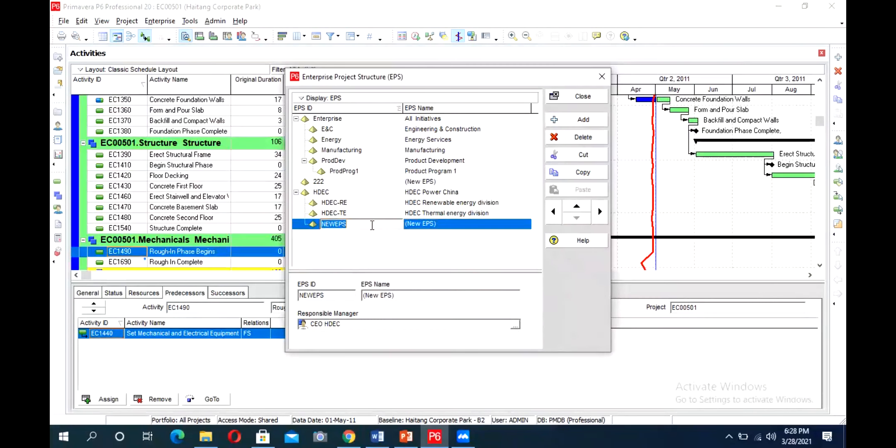
pyautogui.write('HE')
pyautogui.write('EC')
pyautogui.write('-HE')
# Name the HDEC-HE element HDEC Hydro energy division and assign Director HE as its responsible manager
pyautogui.click(460, 222)
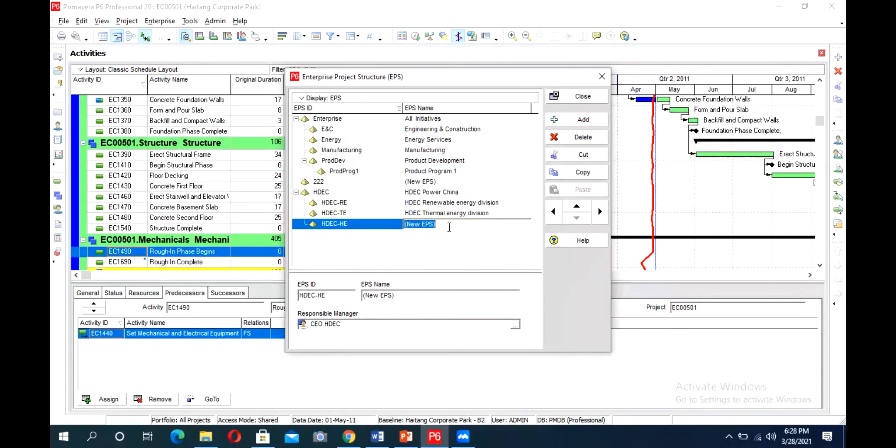
pyautogui.write('HDEC Renewable energy division')
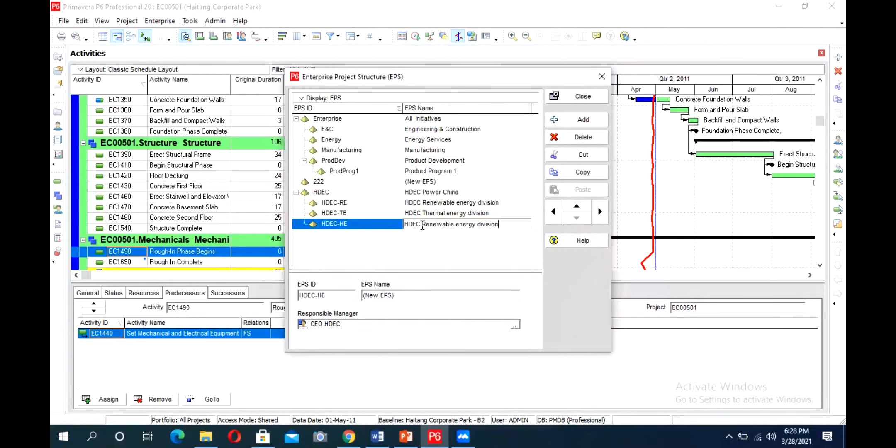
pyautogui.moveTo(424, 225); pyautogui.dragTo(454, 224)
pyautogui.write('Hyd')
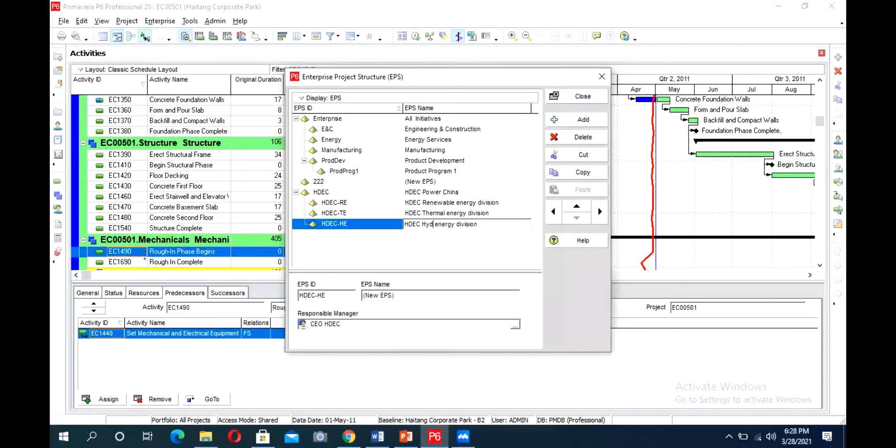
pyautogui.write('ro')
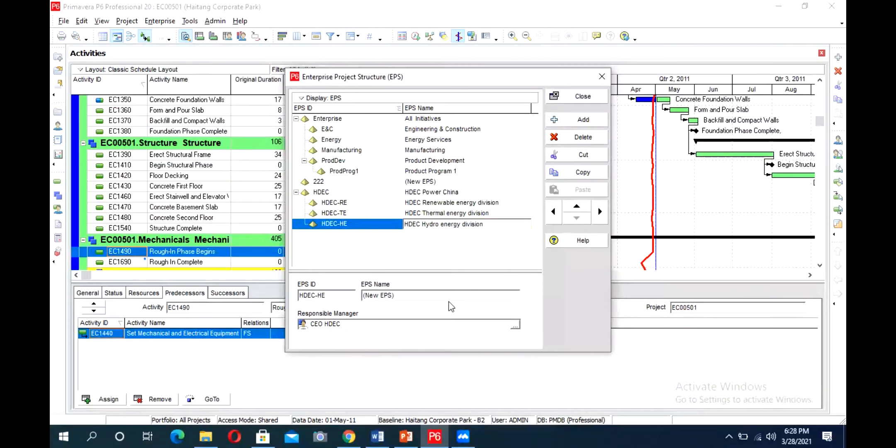
pyautogui.click(515, 325)
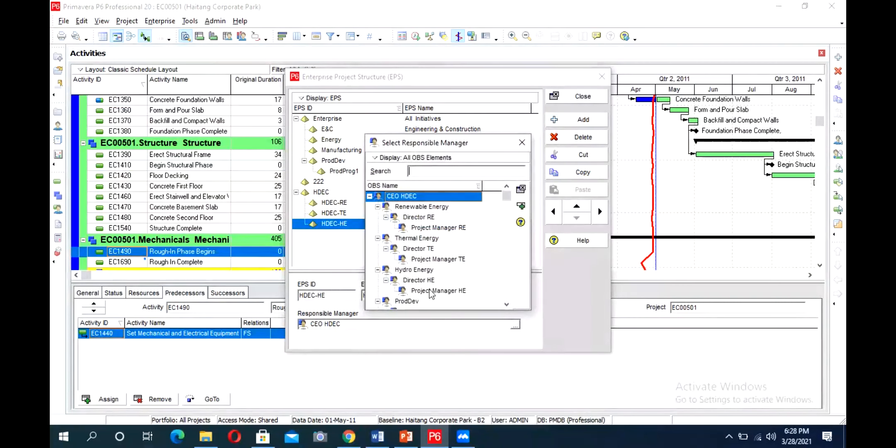
pyautogui.doubleClick(423, 283)
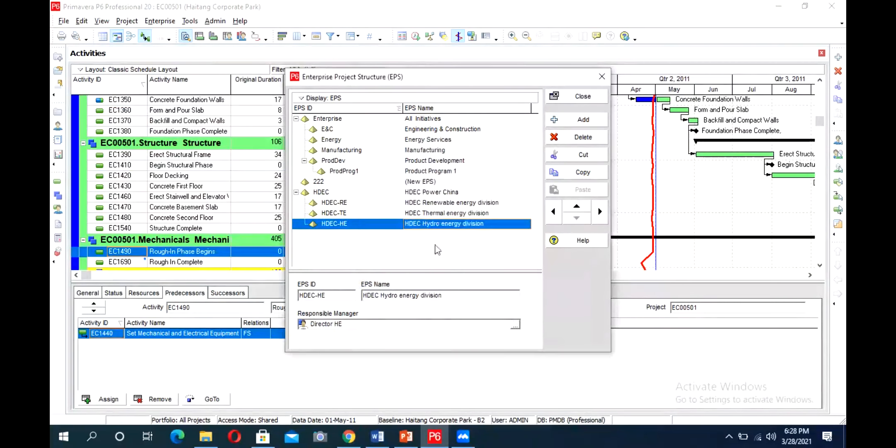
# Collapse the Enterprise branch of the project structure and close the Enterprise Project Structure window
pyautogui.click(432, 204)
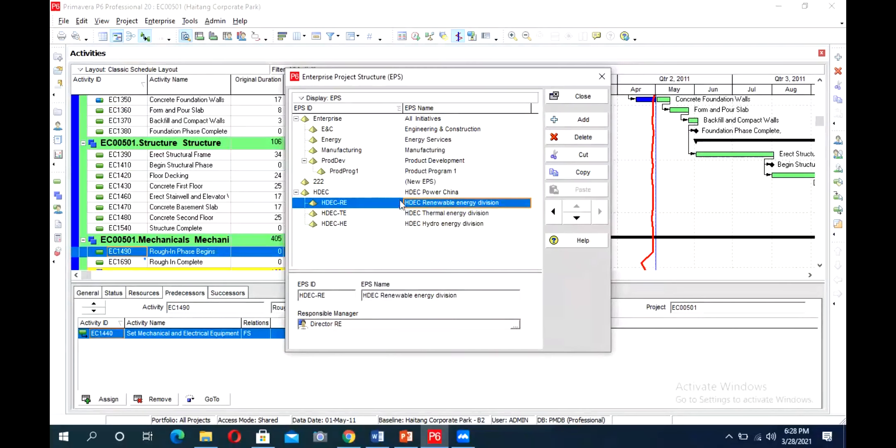
pyautogui.click(297, 119)
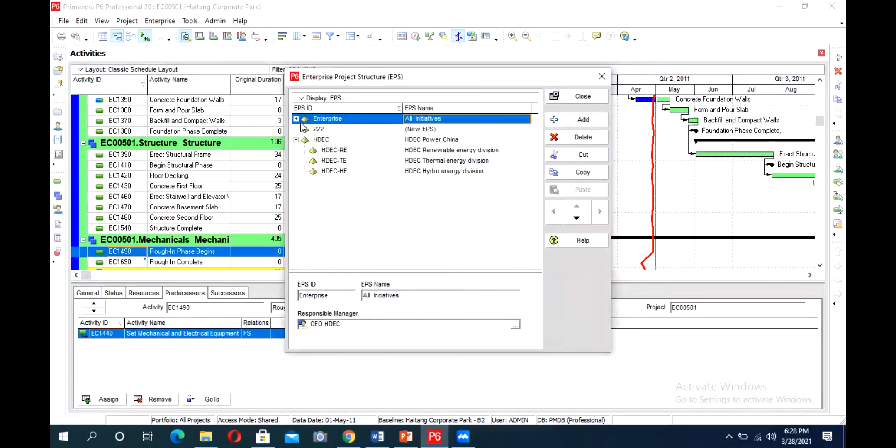
pyautogui.click(434, 153)
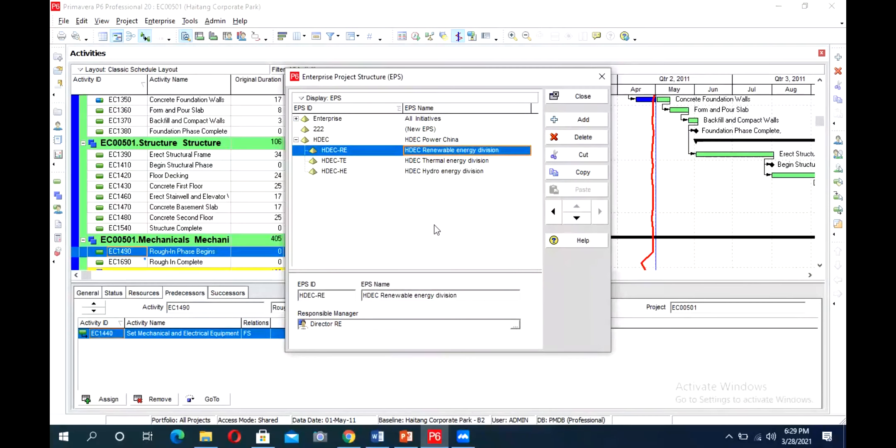
pyautogui.click(586, 99)
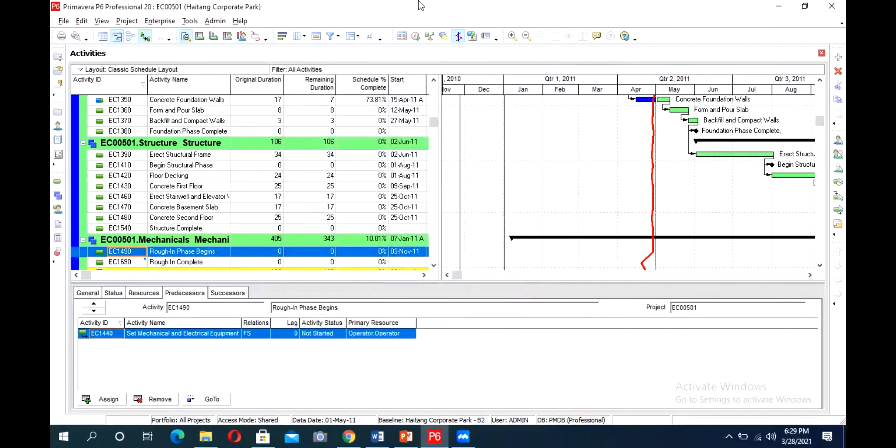
# Open the Organizational Breakdown Structure to review the elements under CEO HDEC
pyautogui.click(414, 12)
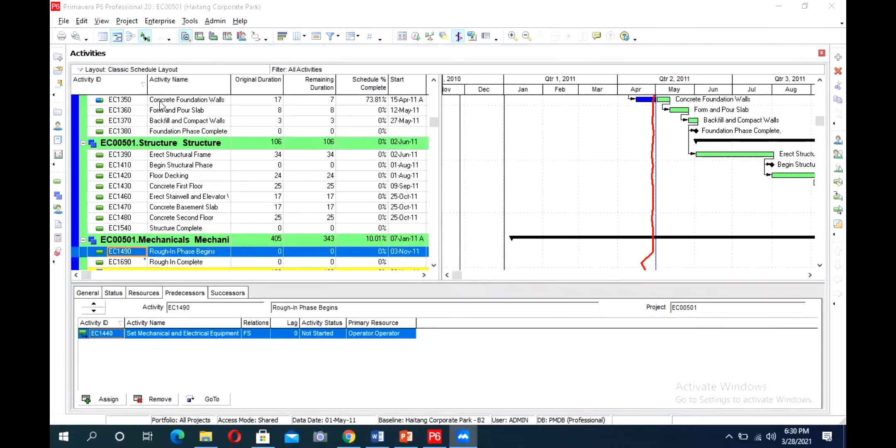
pyautogui.click(160, 21)
pyautogui.press('Down')
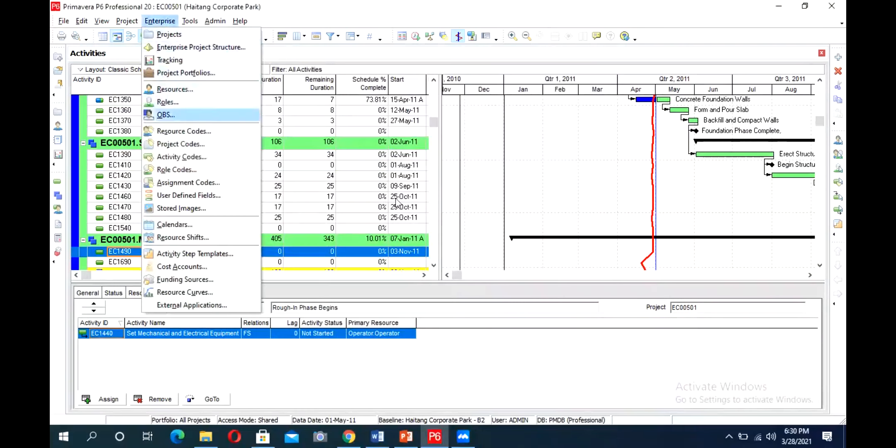
pyautogui.press('Return')
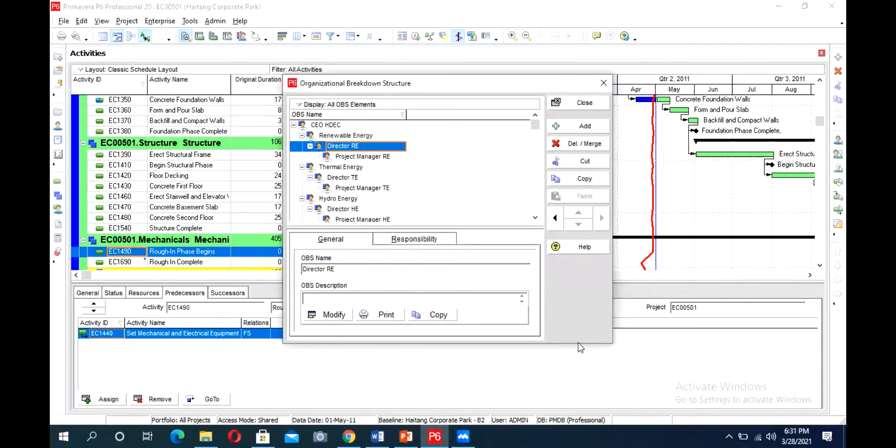
pyautogui.moveTo(573, 344); pyautogui.dragTo(573, 362)
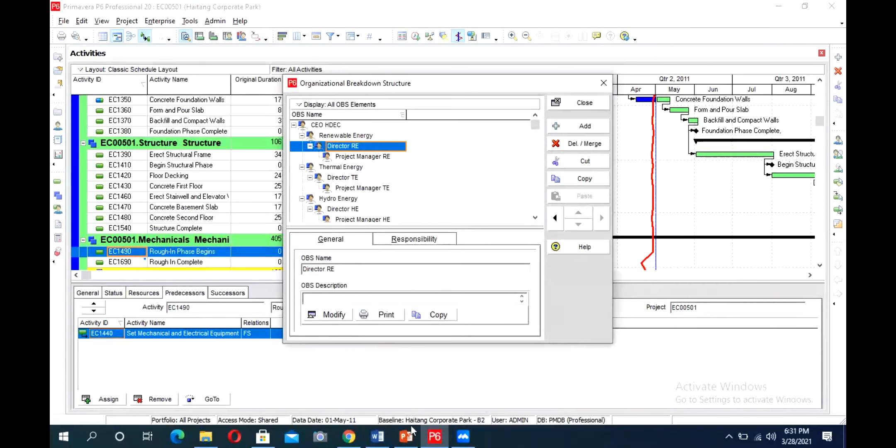
# Switch to the PowerPoint presentation and review the Introduction to Primavera P6 slides 3 to 5, covering its products and project management features
pyautogui.click(401, 437)
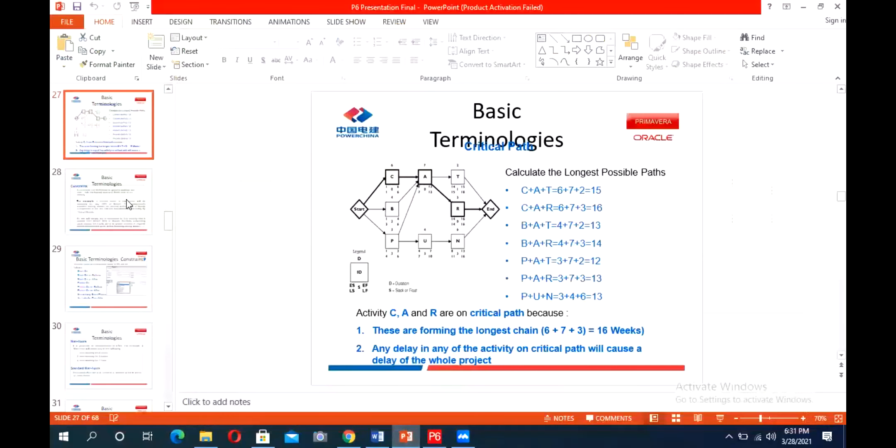
pyautogui.scroll(10, 127, 203)
pyautogui.scroll(10, 126, 206)
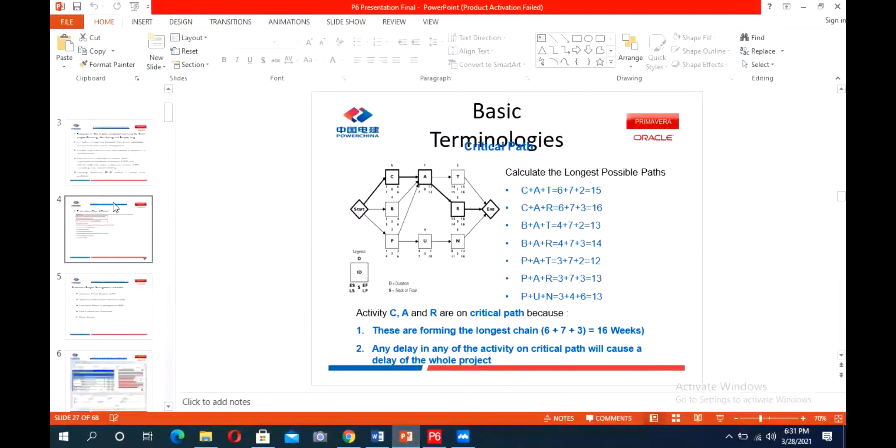
pyautogui.click(122, 191)
pyautogui.click(110, 272)
pyautogui.scroll(-1, 109, 268)
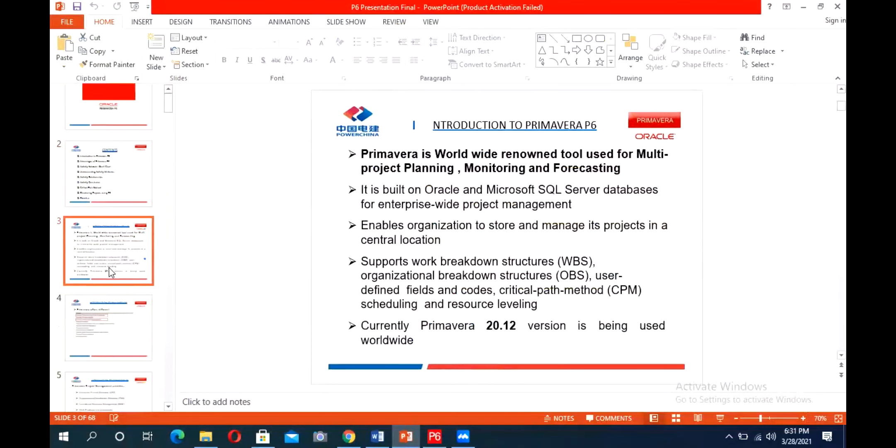
pyautogui.scroll(-1, 109, 270)
pyautogui.click(110, 272)
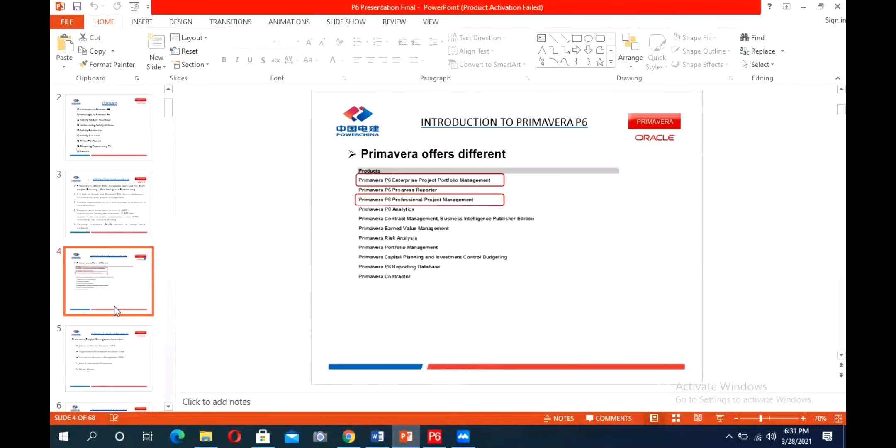
pyautogui.scroll(-2, 114, 303)
pyautogui.click(124, 248)
pyautogui.scroll(-1, 124, 248)
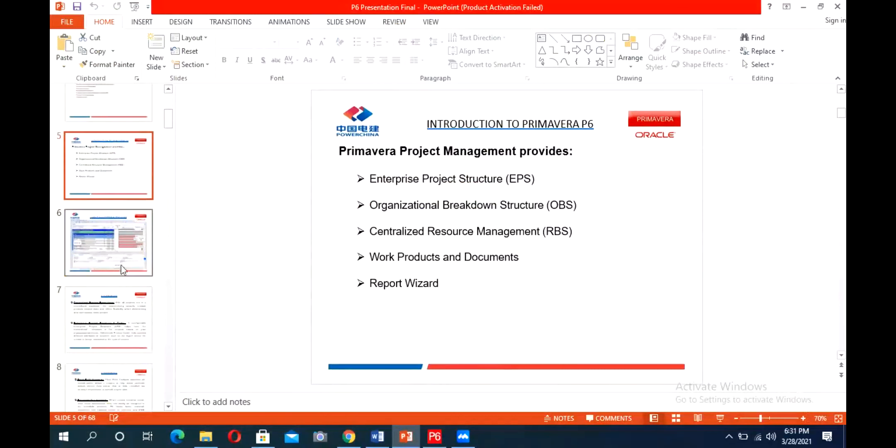
# Review the Advantages slides on project repository and EPS, project reports, software integration and baseline management, and switch back to Primavera P6
pyautogui.click(121, 266)
pyautogui.click(120, 289)
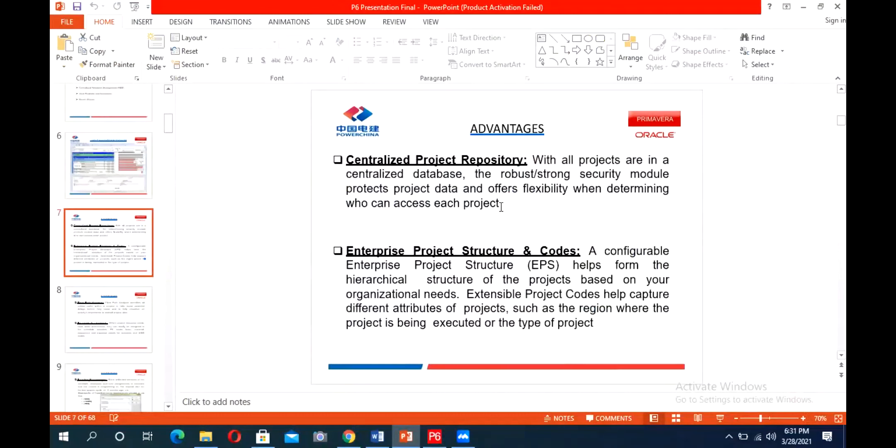
pyautogui.tripleClick(489, 199)
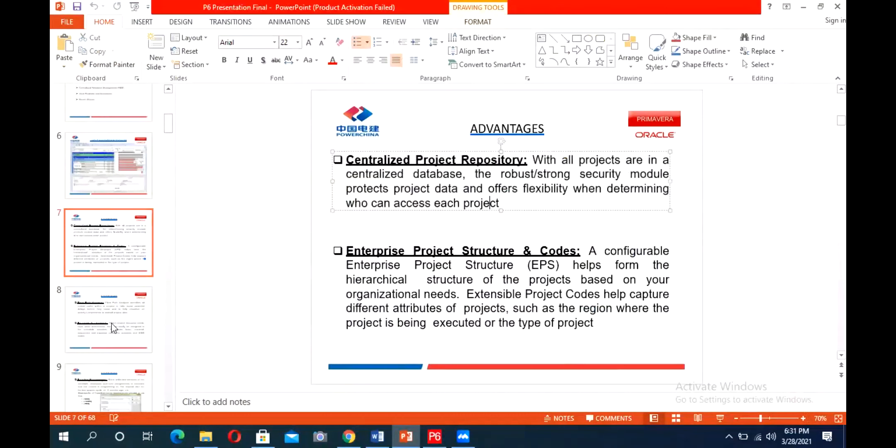
pyautogui.scroll(-3, 111, 322)
pyautogui.click(109, 386)
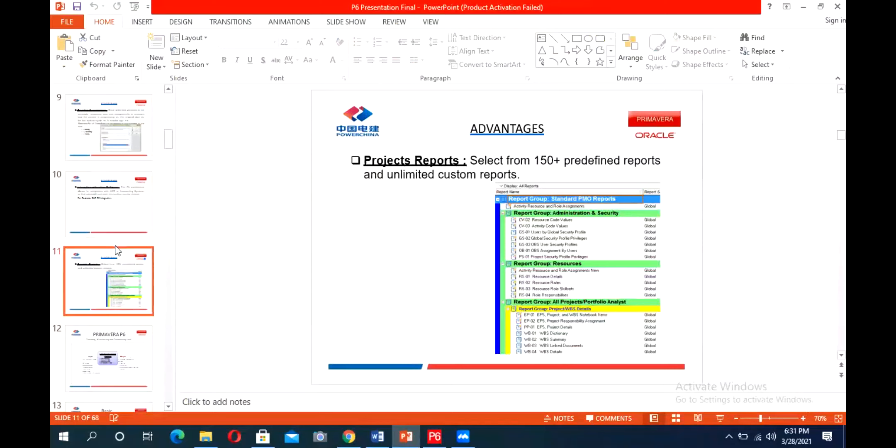
pyautogui.scroll(-1, 116, 251)
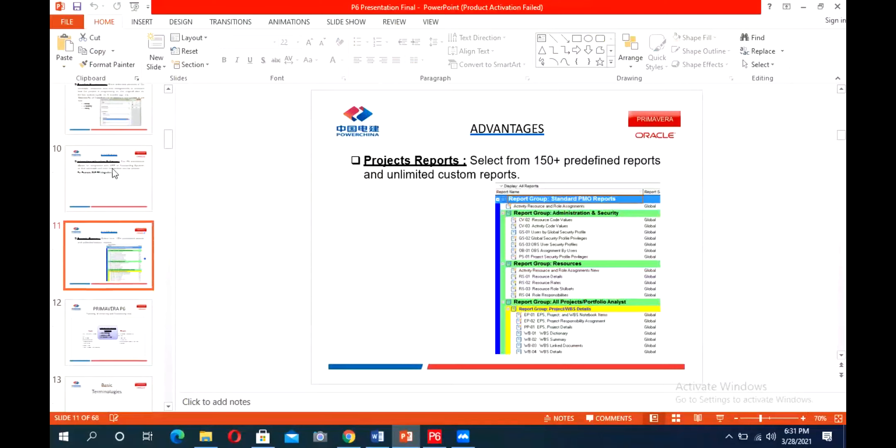
pyautogui.click(102, 193)
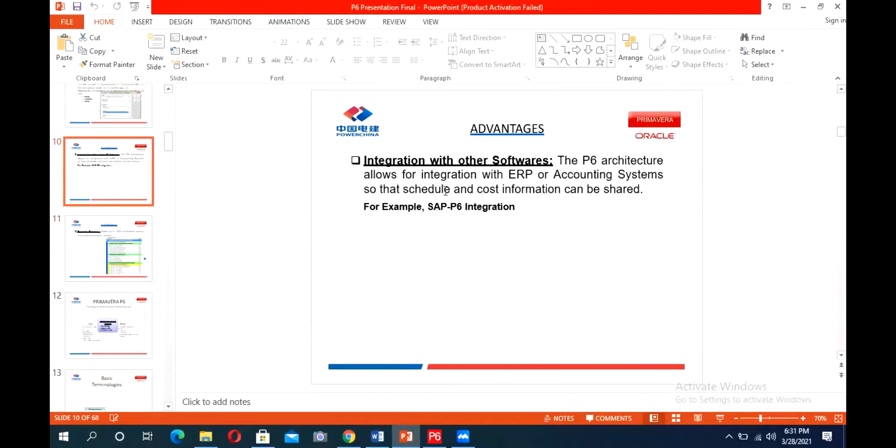
pyautogui.scroll(1, 446, 190)
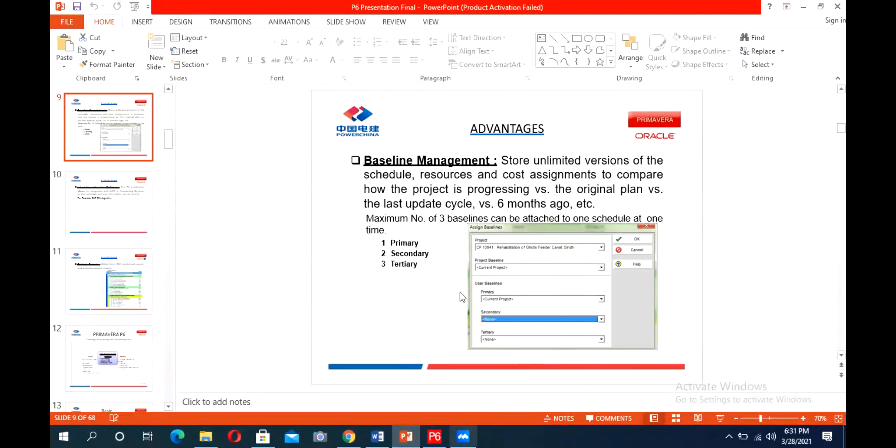
pyautogui.hotkey('alt', 'Tab')
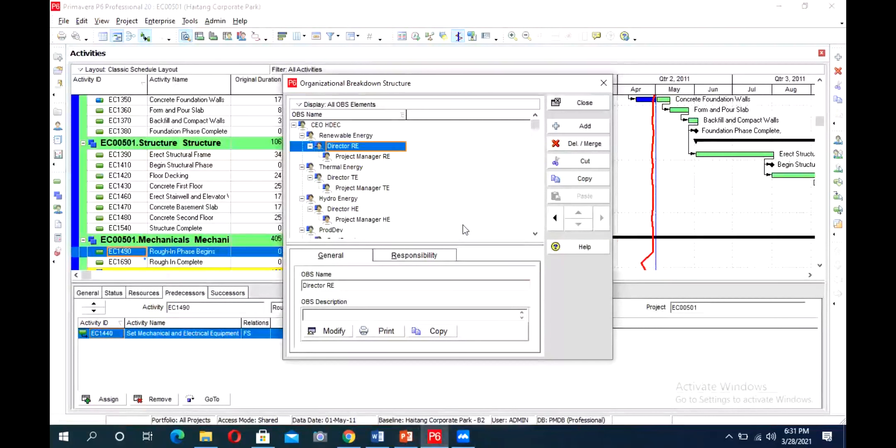